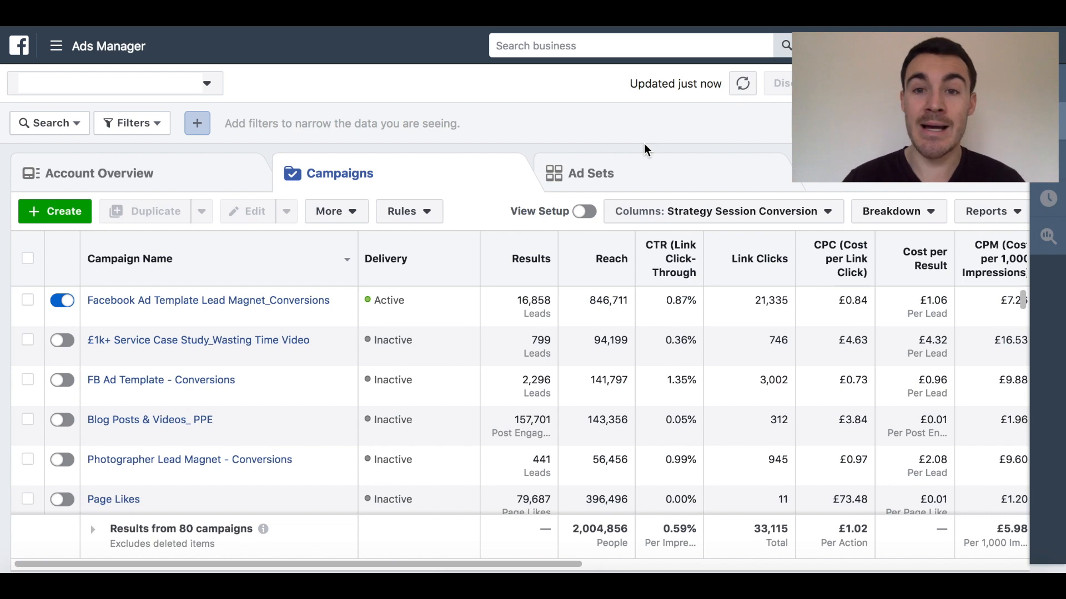
Step: Navigate via All Tools to the Audiences library in Assets
click(80, 47)
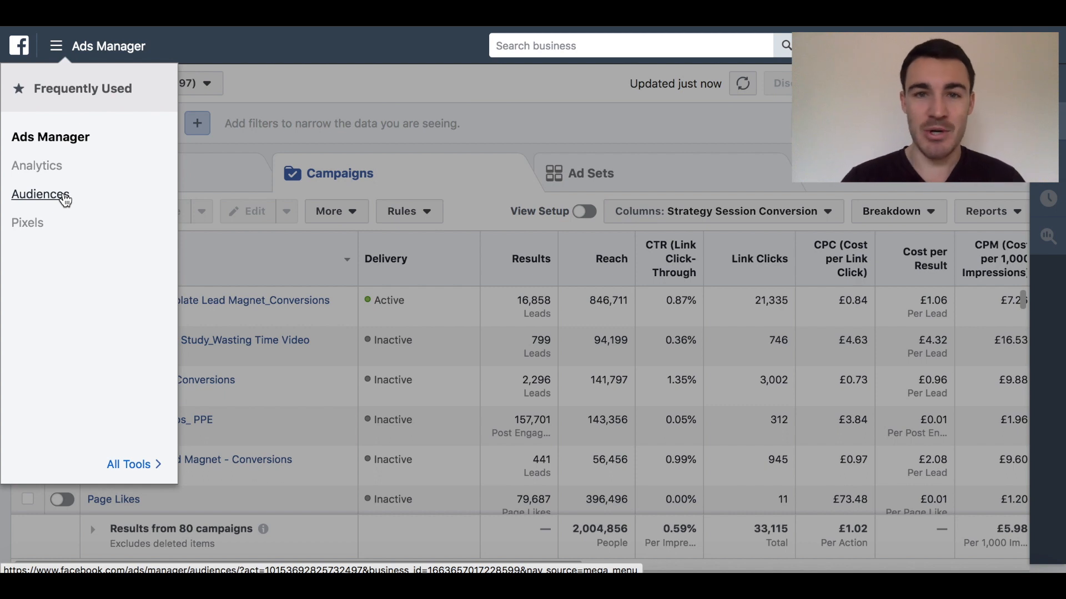
click(125, 466)
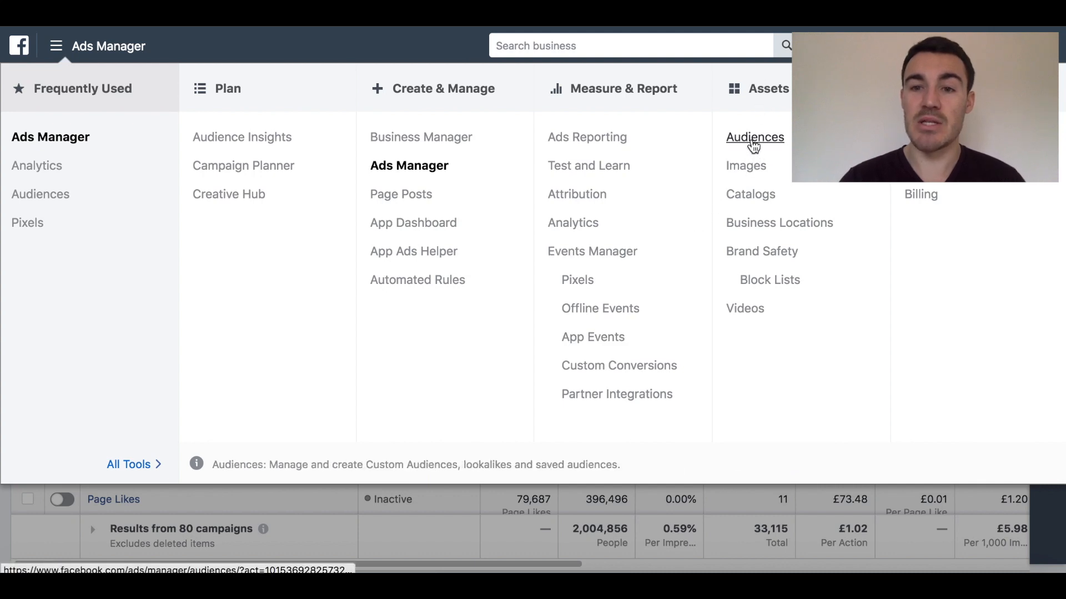
click(744, 146)
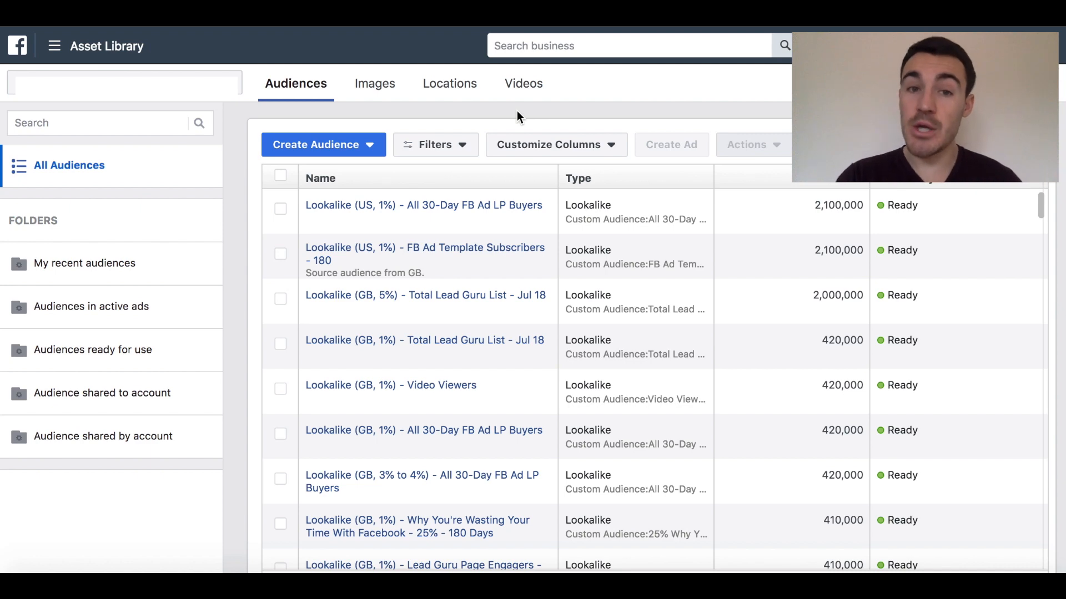
Step: Begin a new Custom Audience sourced from Video viewers and reveal the engagement options
click(367, 150)
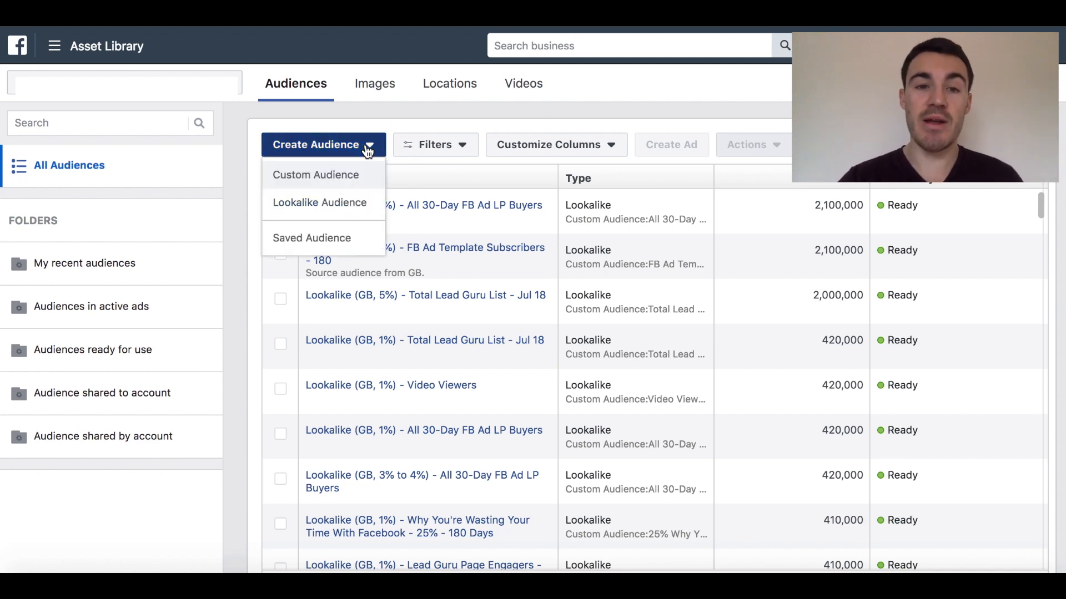
click(316, 175)
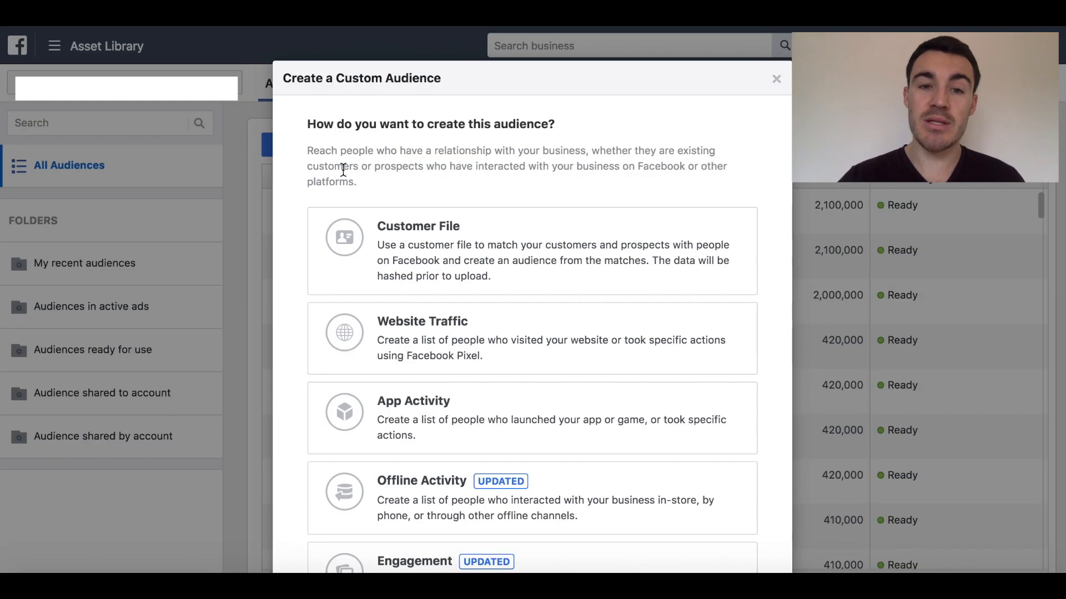
scroll(671, 274, down, 3)
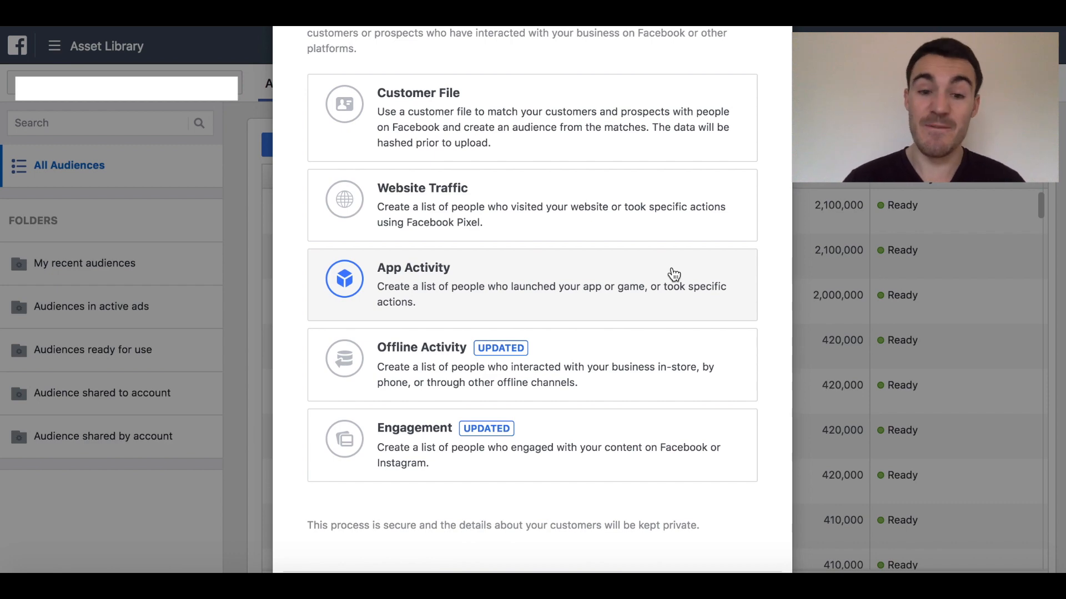
scroll(557, 431, down, 5)
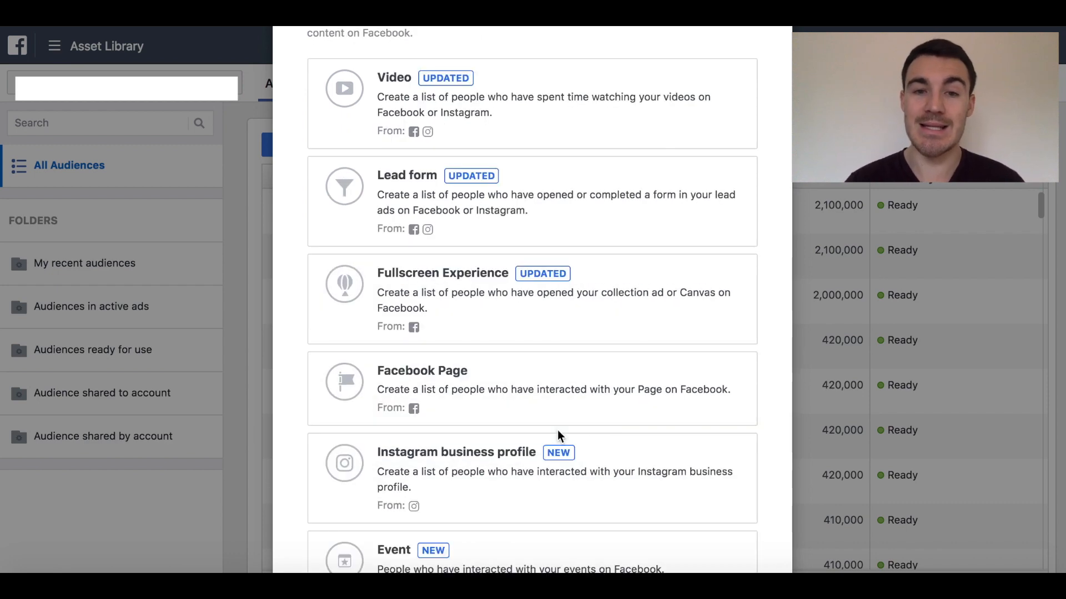
click(507, 109)
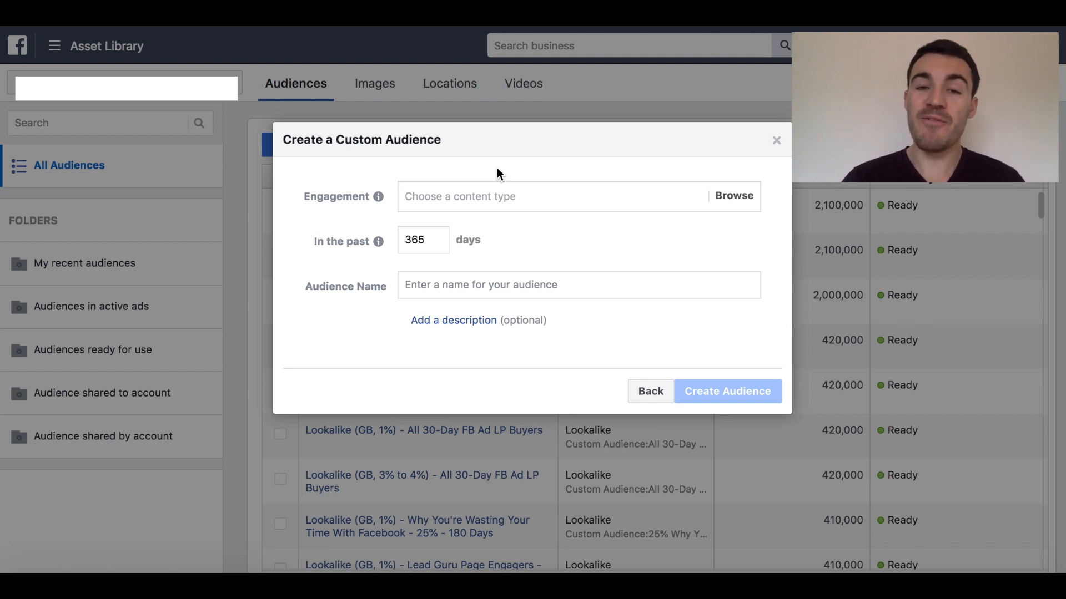
click(491, 205)
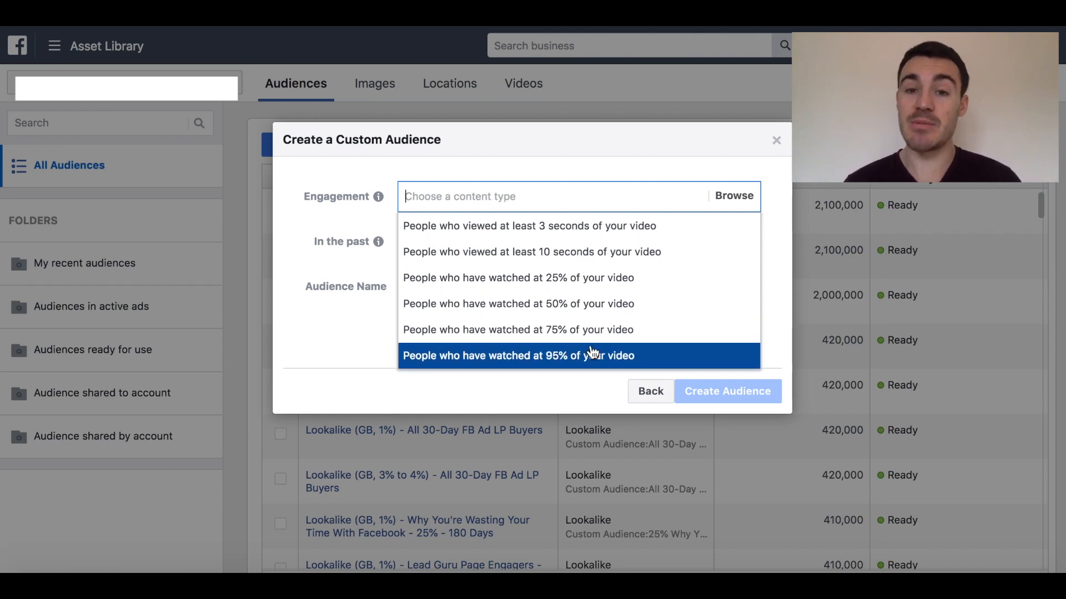
Step: Choose 'People who have watched at 25% of your video' as the engagement type
click(616, 284)
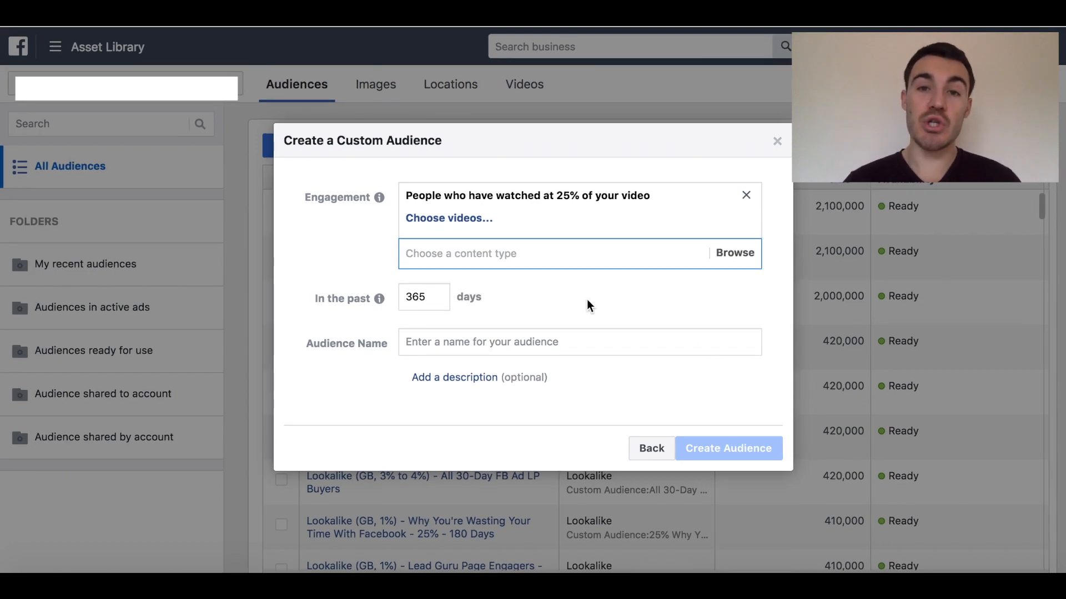
Step: Select the Jul 16, 2018 video with 37,073 views from page 3 and confirm it as the source
click(456, 221)
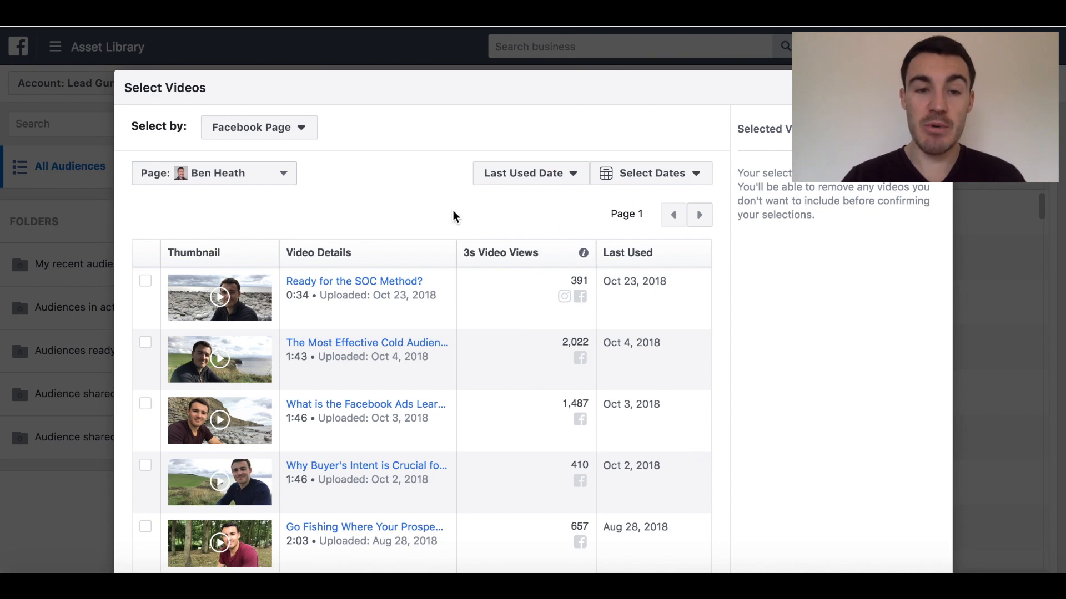
scroll(395, 181, down, 3)
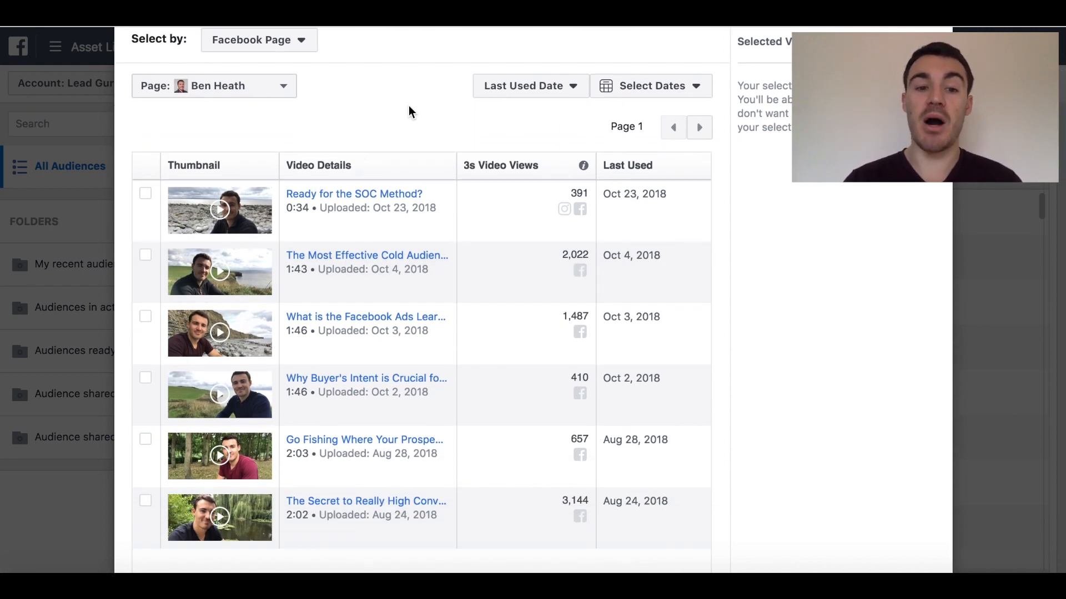
click(699, 127)
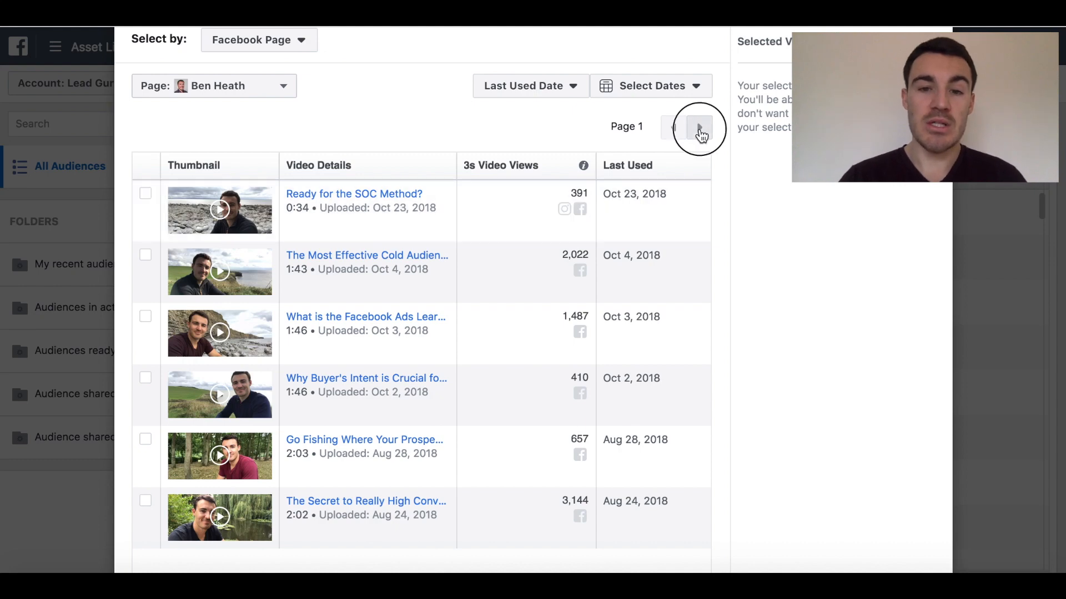
click(700, 129)
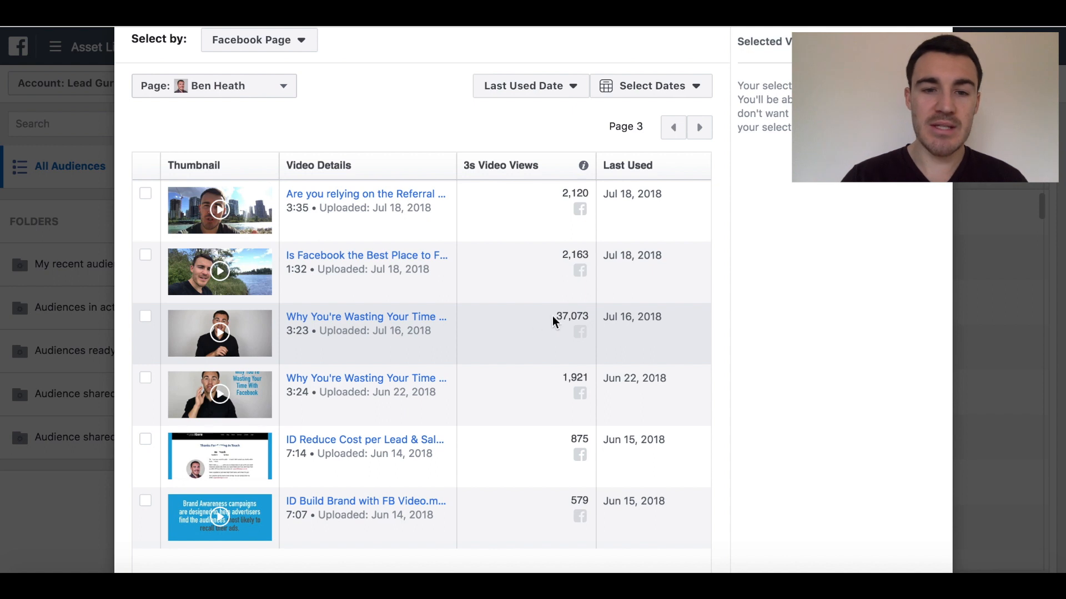
click(144, 317)
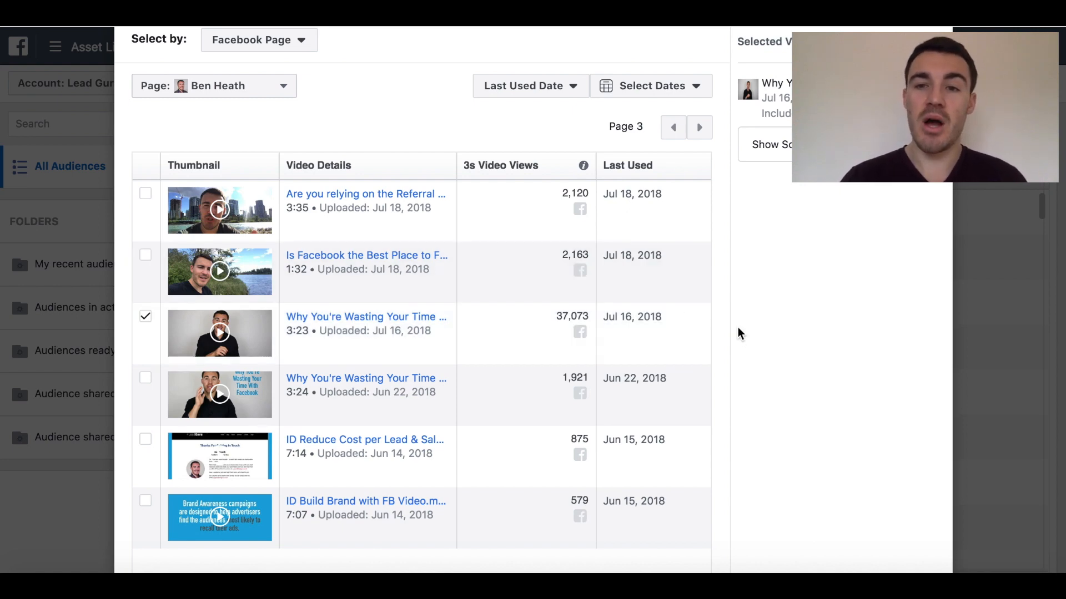
scroll(708, 341, down, 3)
click(909, 522)
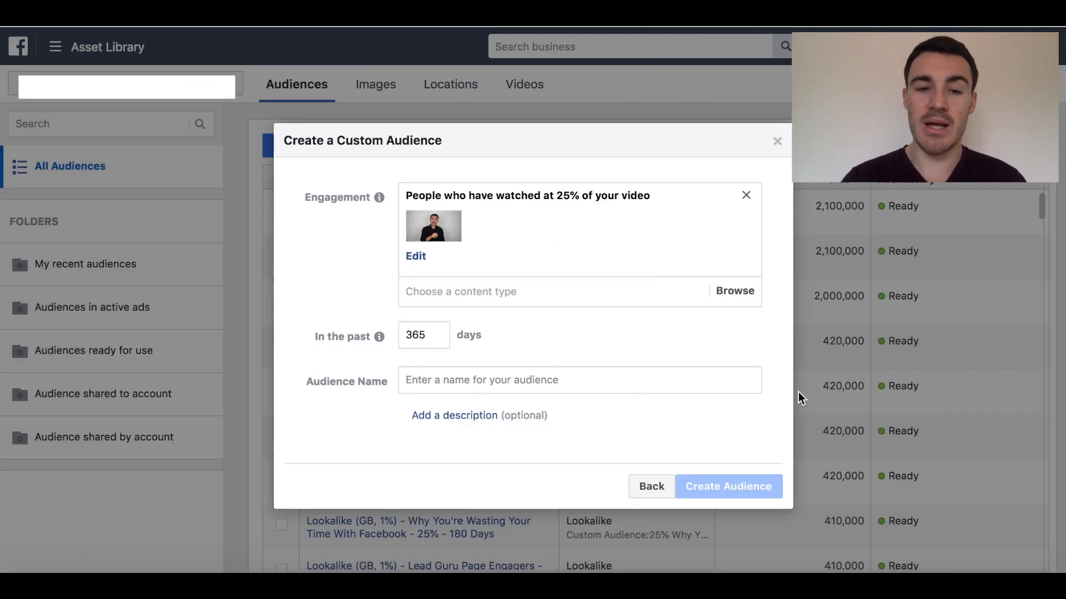
click(443, 331)
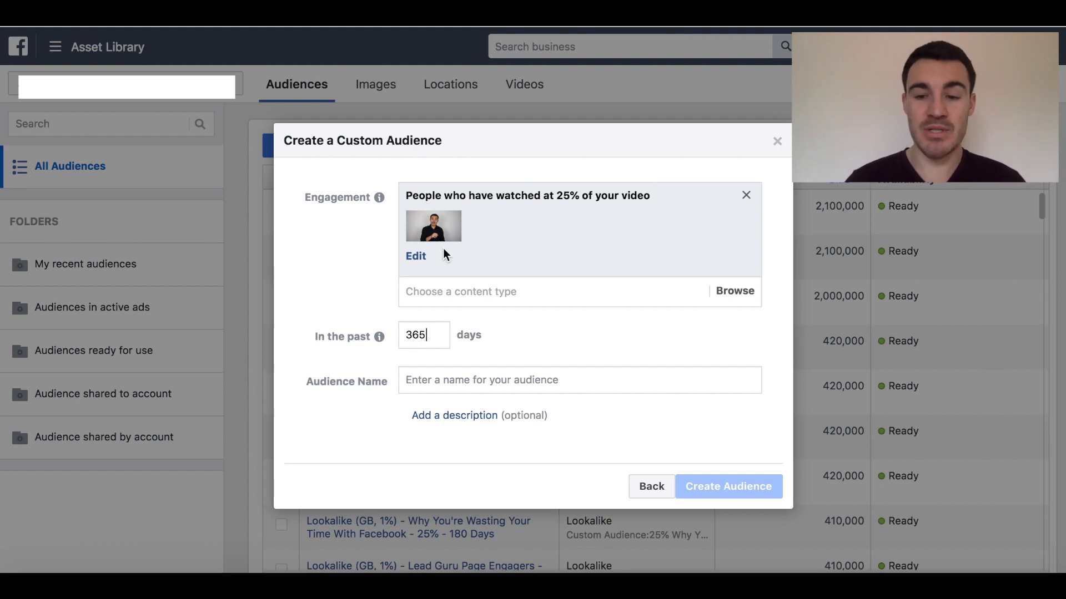
Step: Set a 90-day lookback, name it 'Example Video Viewer Custom Audience' and create the audience
key(BackSpace)
key(BackSpace)
key(BackSpace)
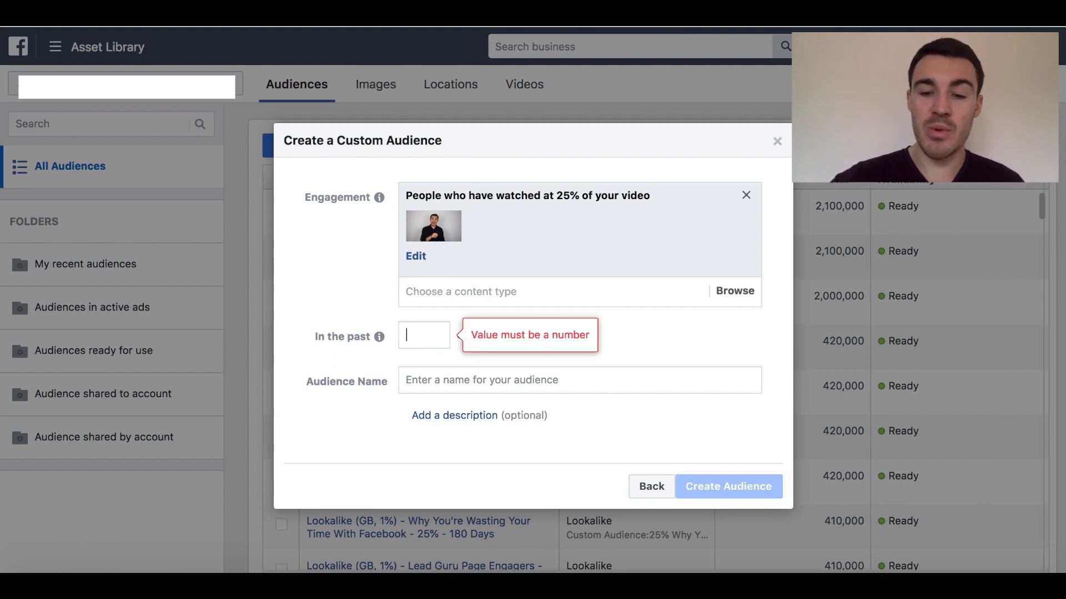
text(90)
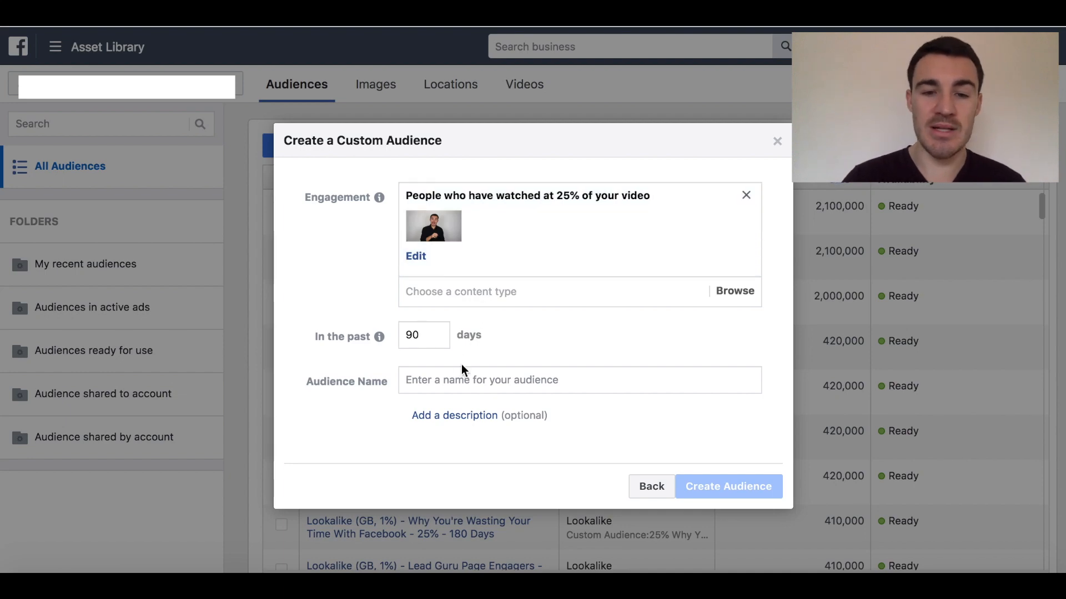
click(459, 380)
text(Example )
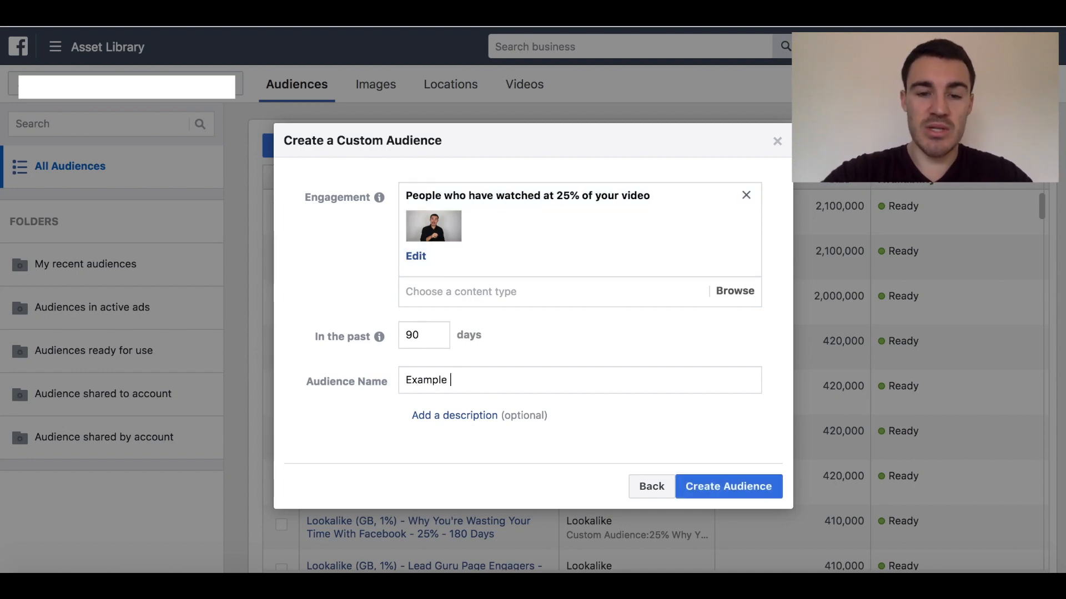
text(Vid)
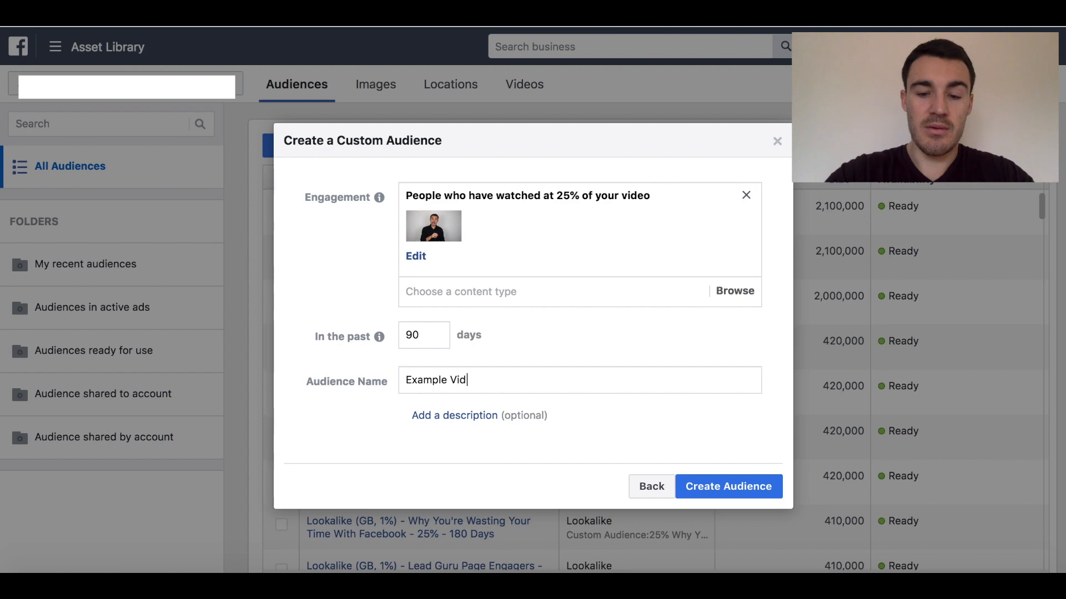
text(eo Viewer )
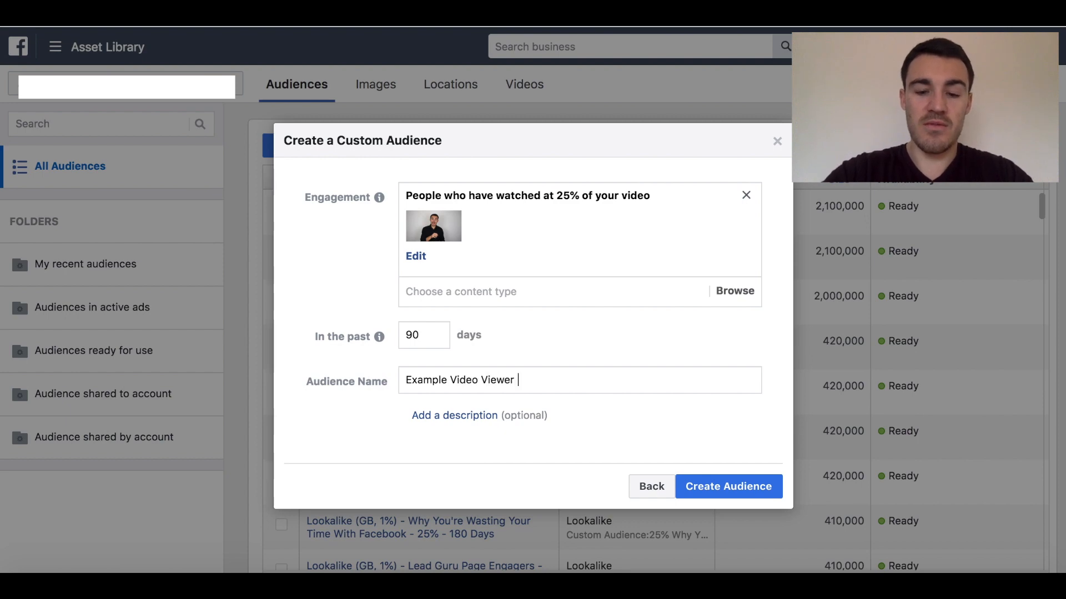
text(Custom Audience)
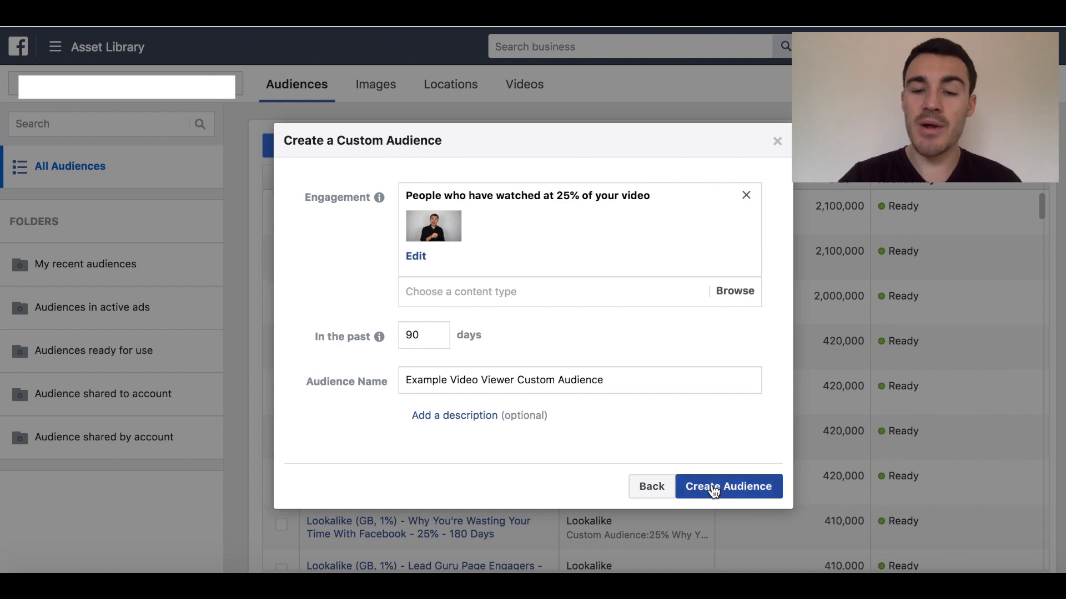
click(711, 490)
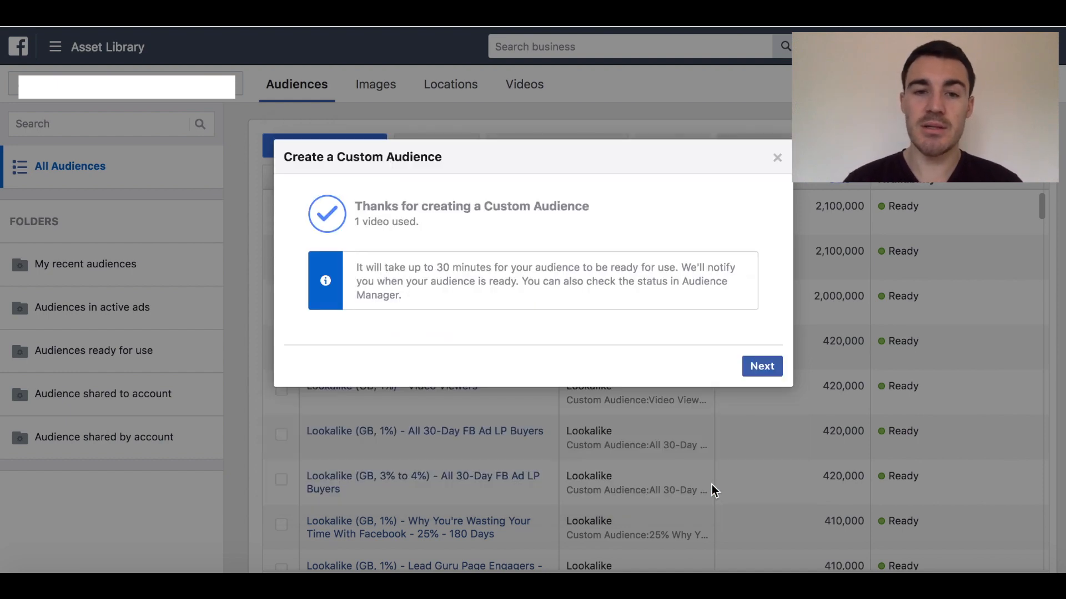
Step: Move past the confirmation and Next Steps to land back on the audiences library
click(761, 372)
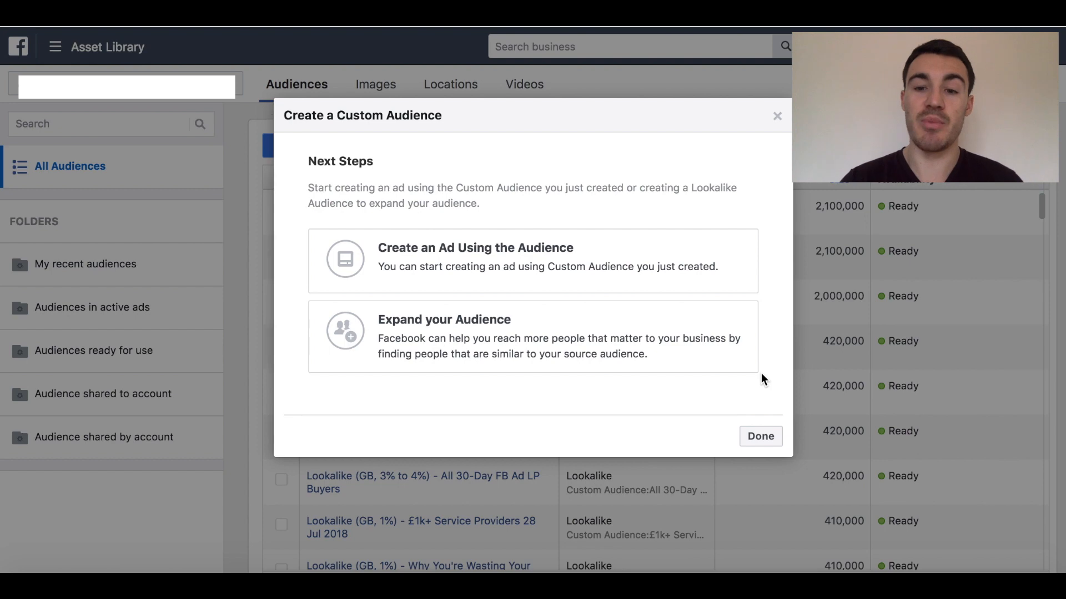
click(761, 437)
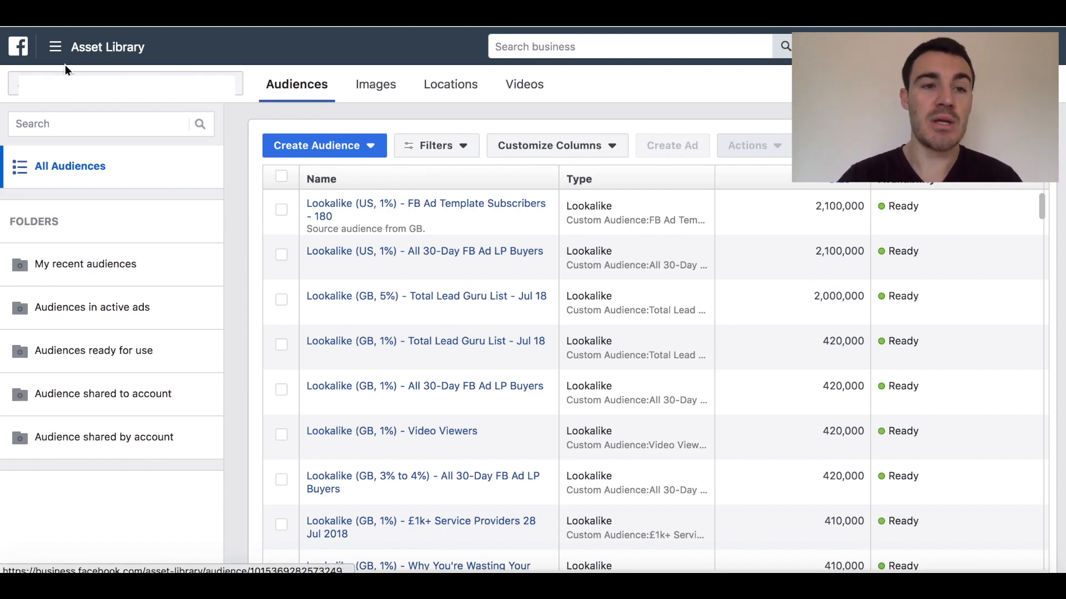
click(56, 48)
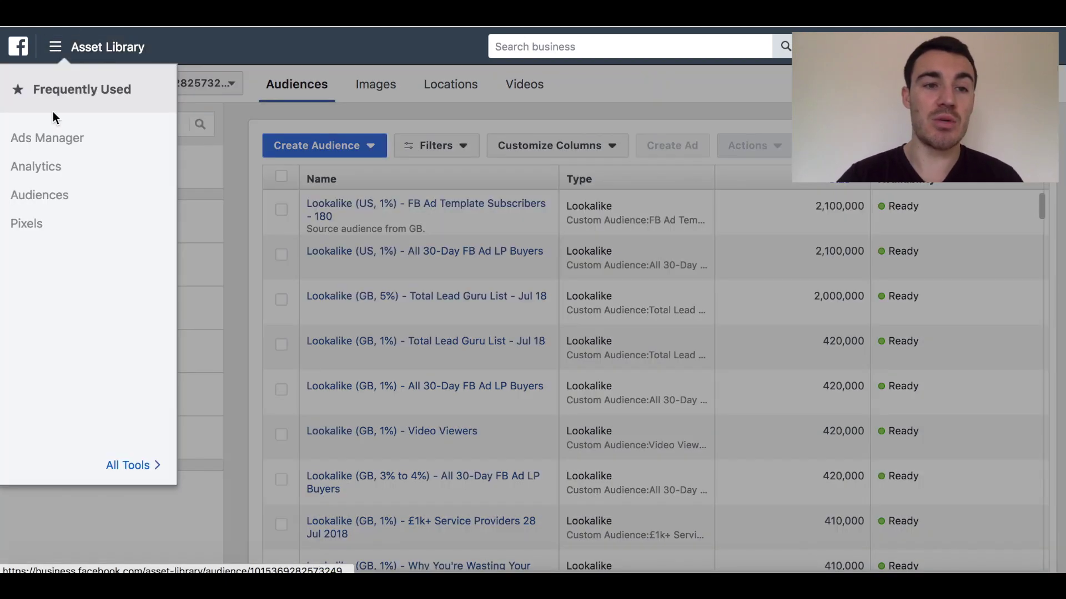
Step: Go to Ads Manager from Frequently Used to show the Campaigns list
click(55, 140)
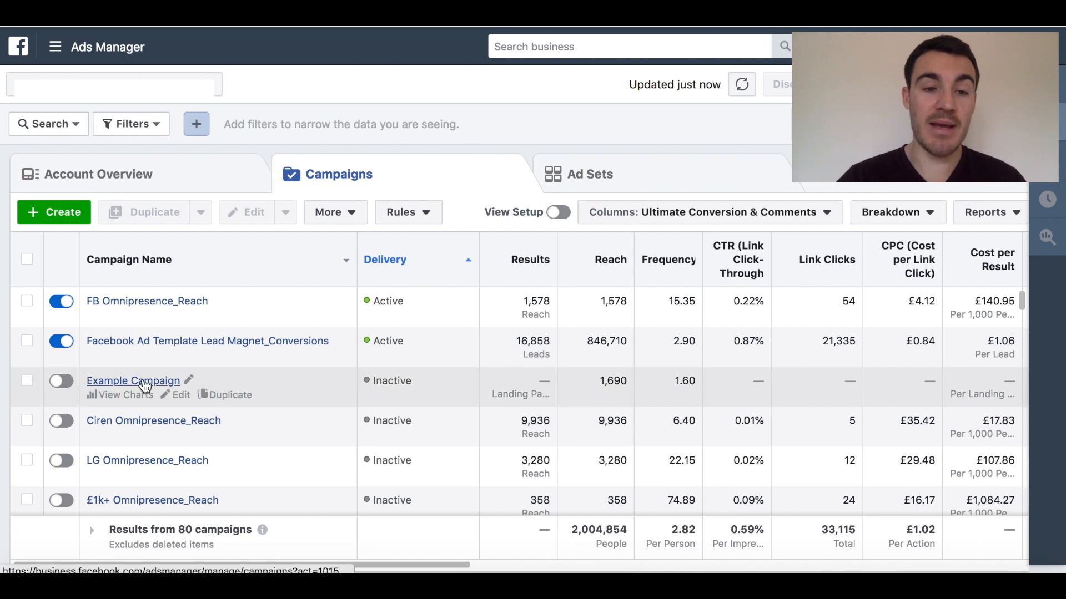
Step: Select Example Ad Set inside Example Campaign and enter its edit form
click(133, 381)
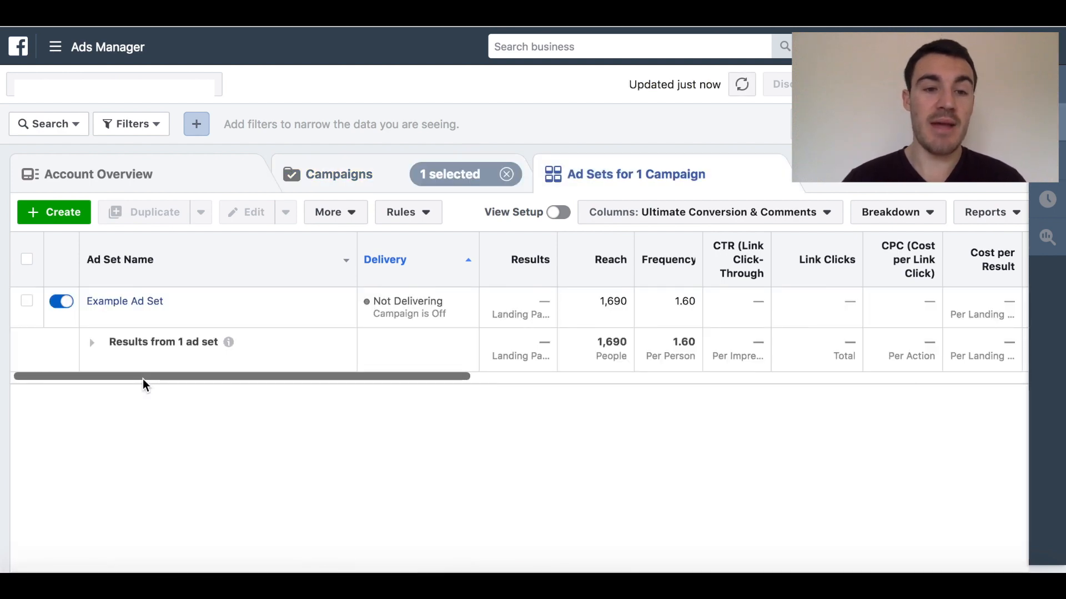
click(27, 301)
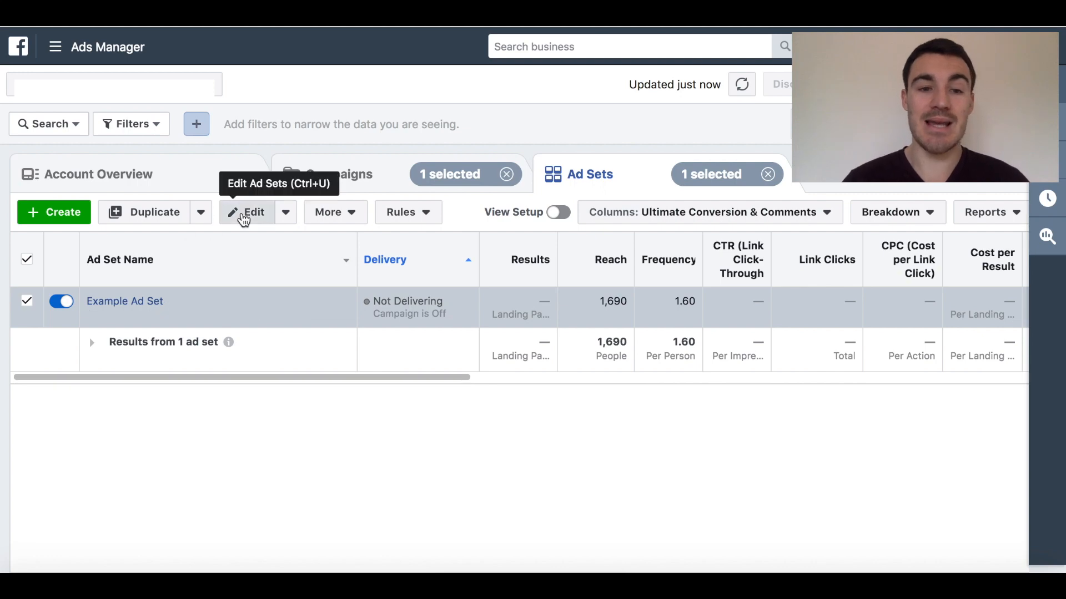
click(243, 215)
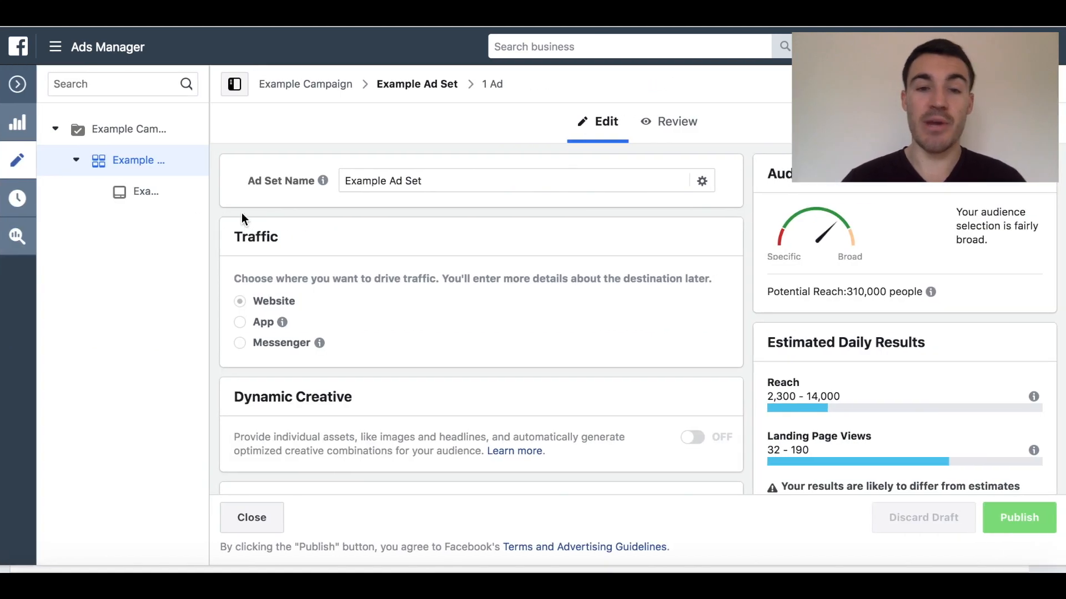
scroll(602, 337, down, 3)
scroll(604, 341, down, 5)
scroll(602, 337, down, 3)
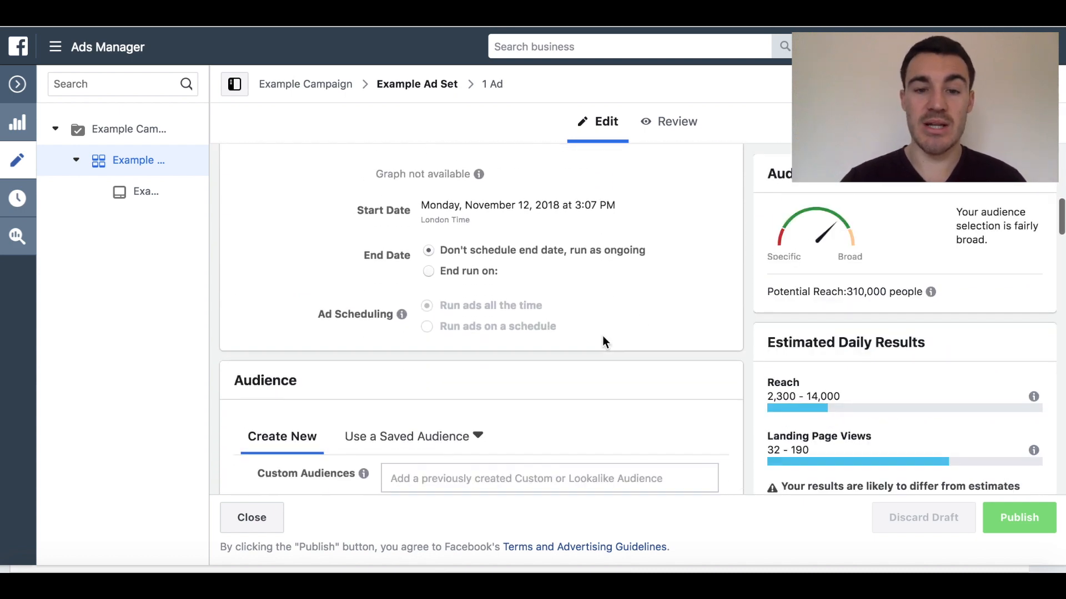
scroll(602, 336, down, 2)
scroll(574, 271, down, 2)
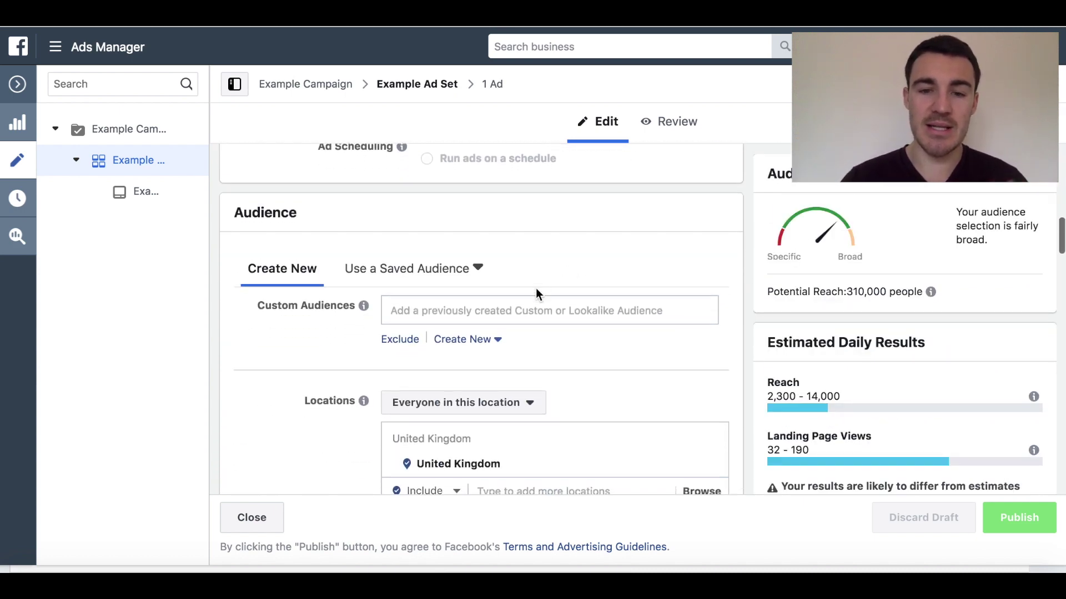
Step: Search 'Example' and add Example Video Viewer Custom Audience to the ad set's custom audiences
click(502, 306)
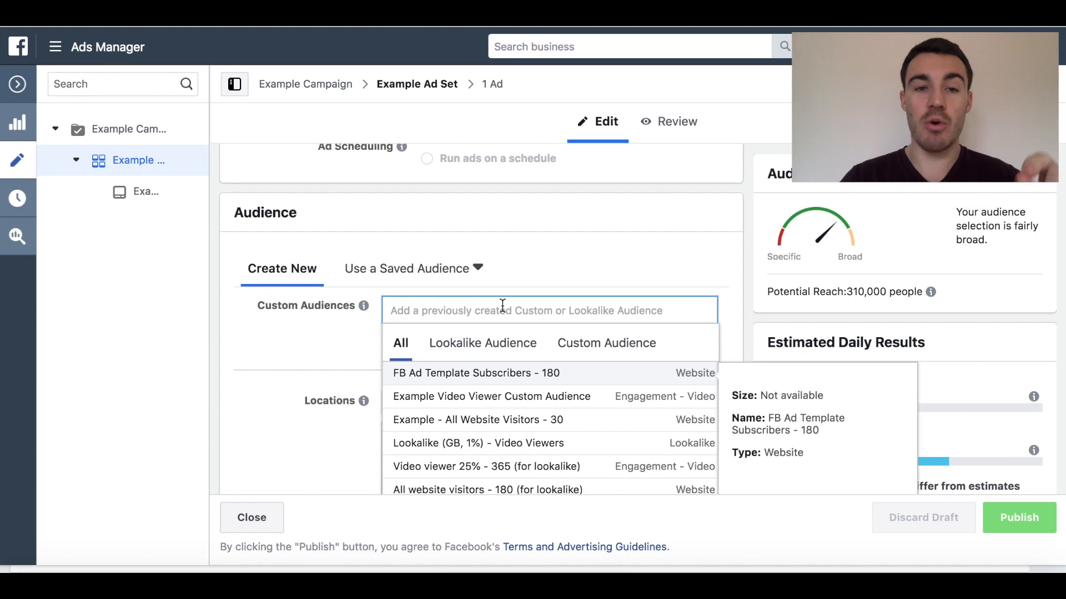
click(557, 276)
mouse_move(363, 305)
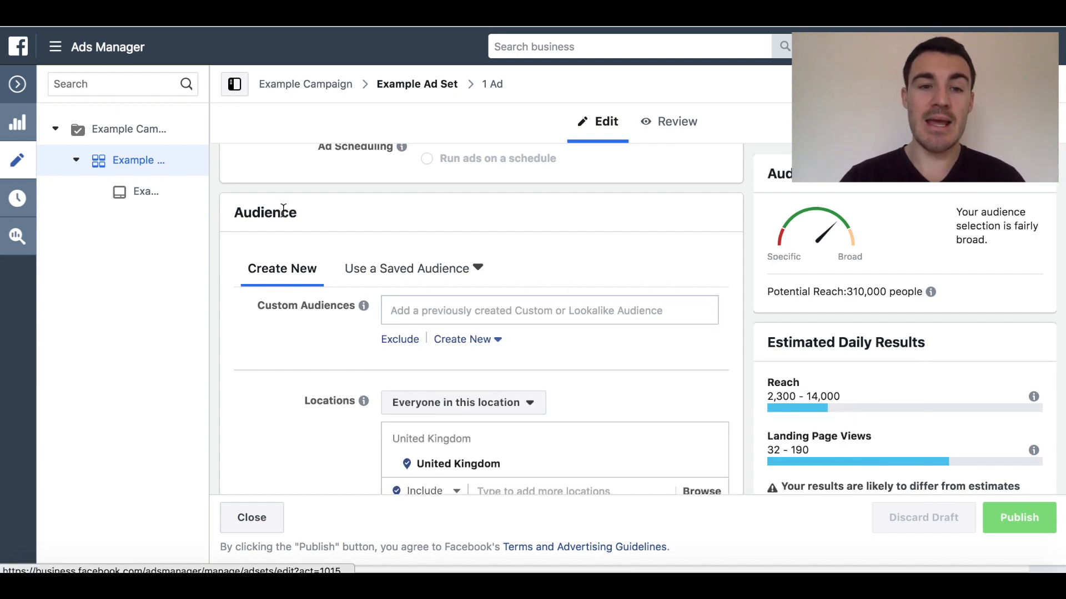
click(408, 312)
text(Exampl)
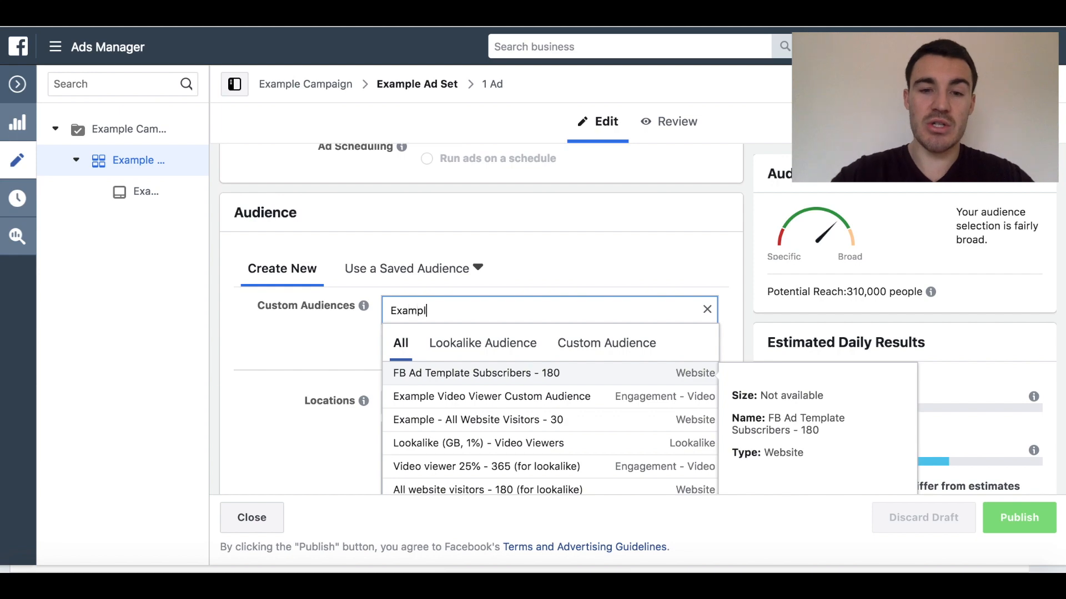
text(e)
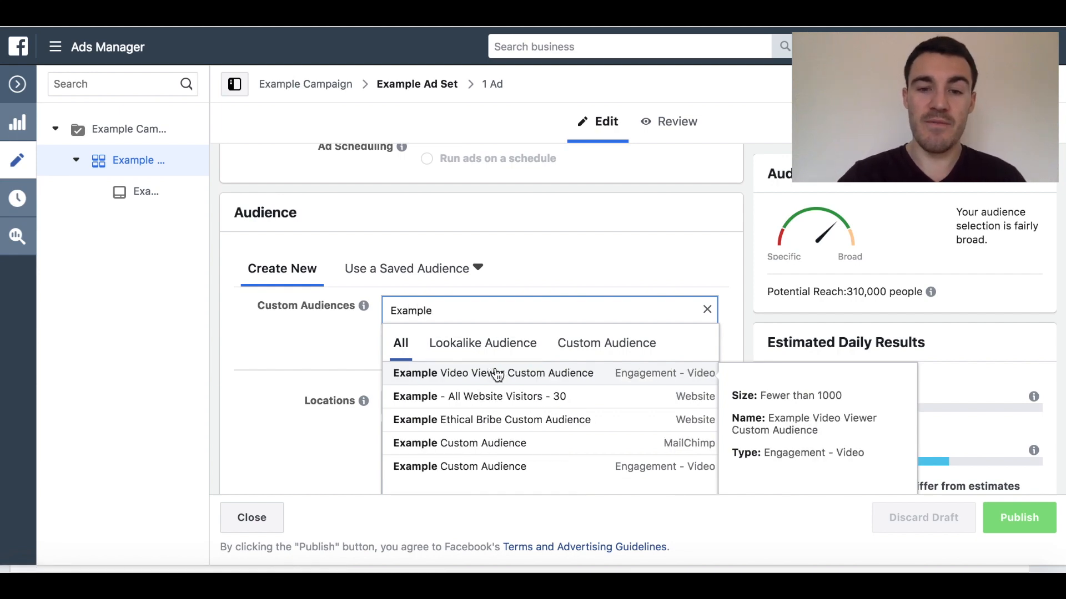
click(497, 375)
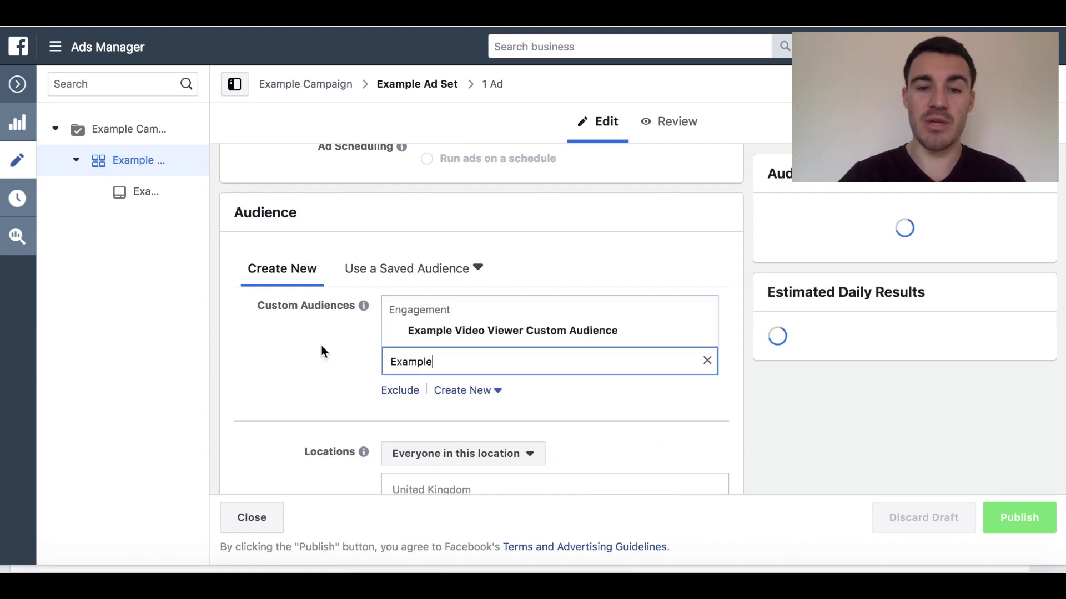
click(291, 359)
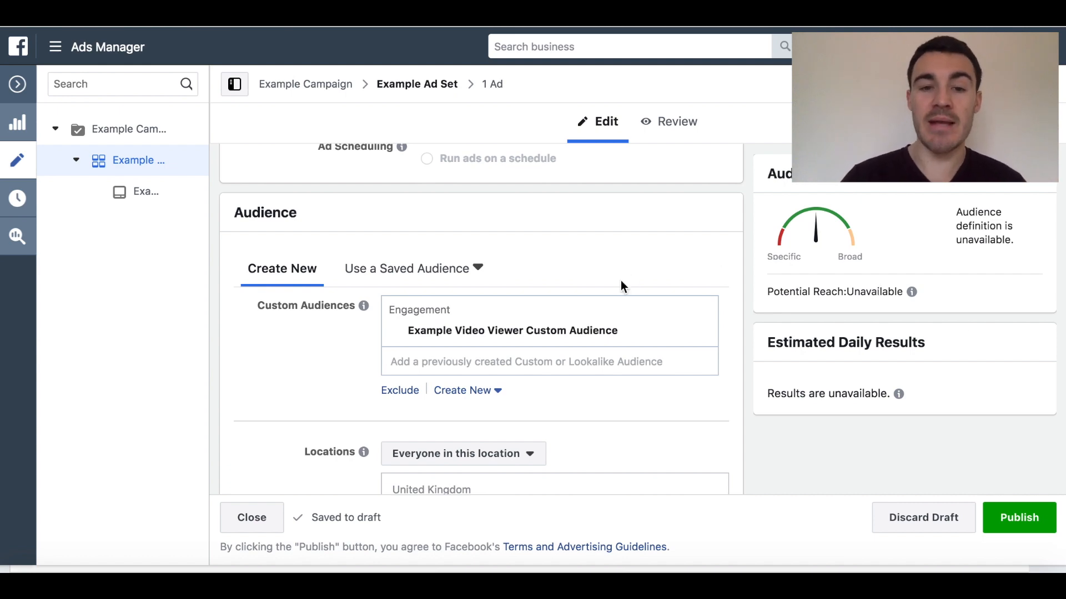
scroll(620, 286, down, 2)
scroll(664, 235, down, 1)
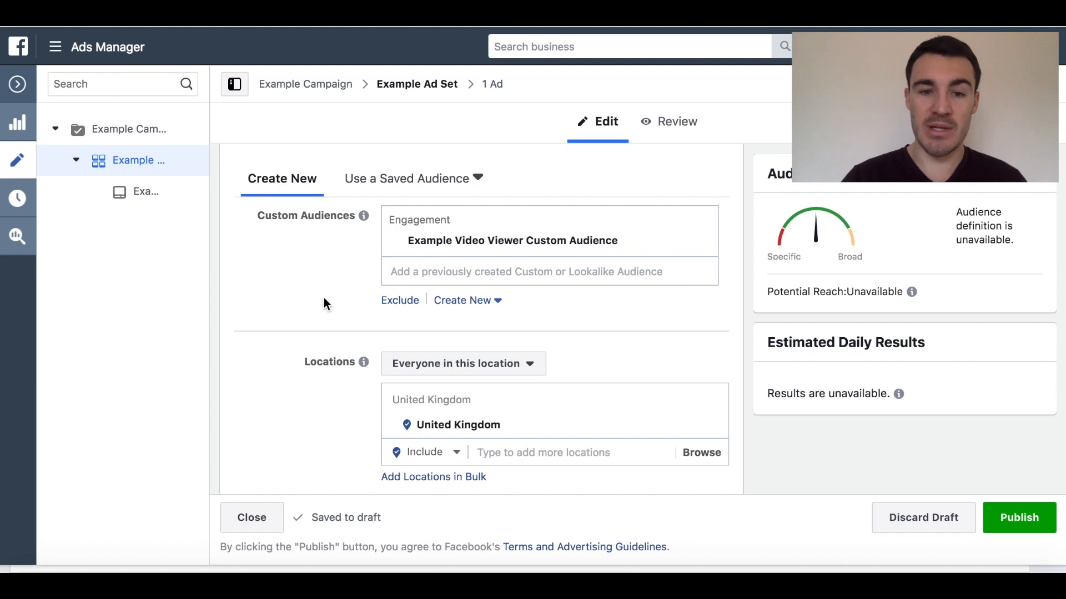
scroll(324, 302, down, 1)
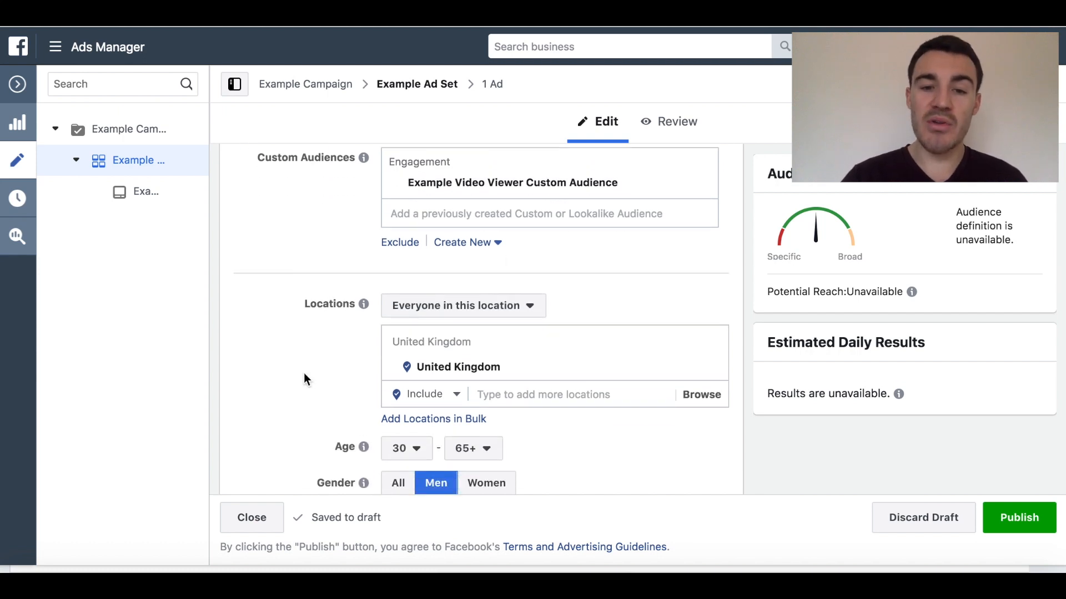
scroll(310, 342, down, 2)
scroll(310, 342, up, 3)
scroll(309, 342, up, 1)
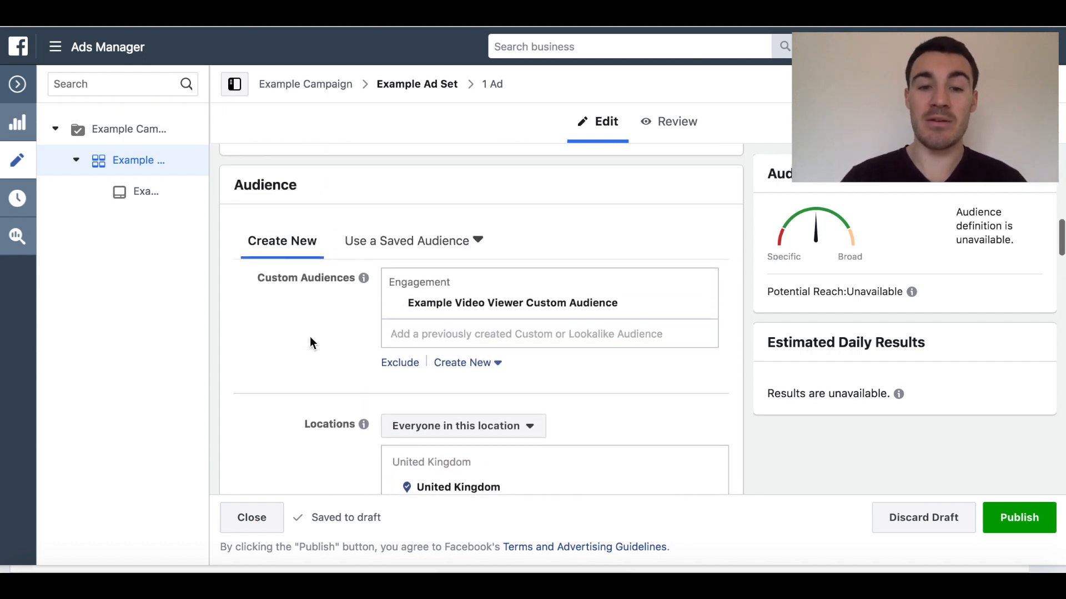
mouse_move(512, 183)
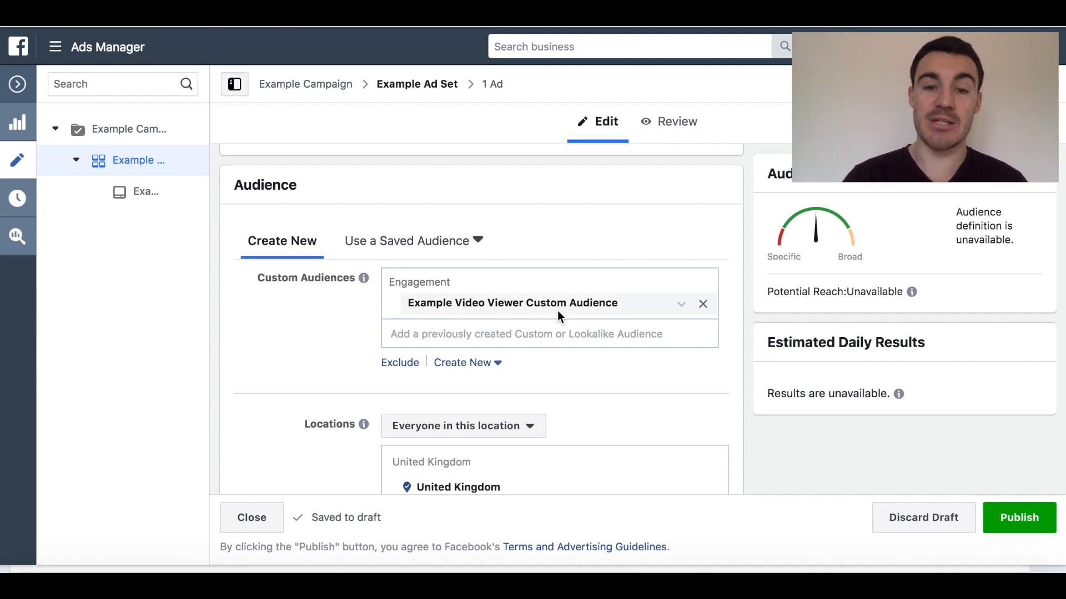
scroll(264, 351, down, 2)
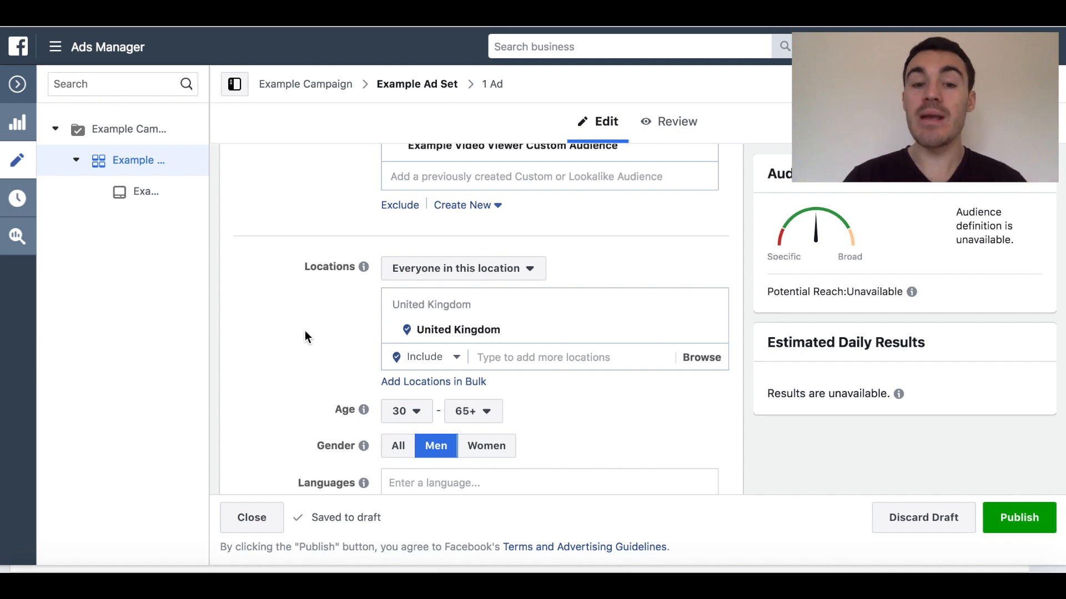
scroll(304, 336, down, 1)
scroll(306, 336, down, 1)
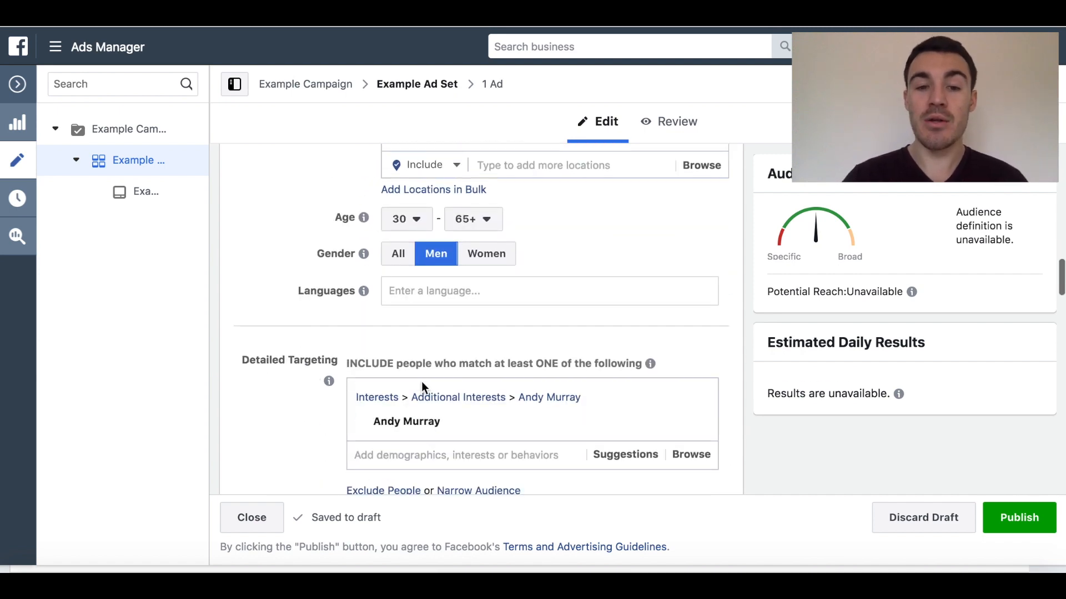
scroll(542, 412, down, 1)
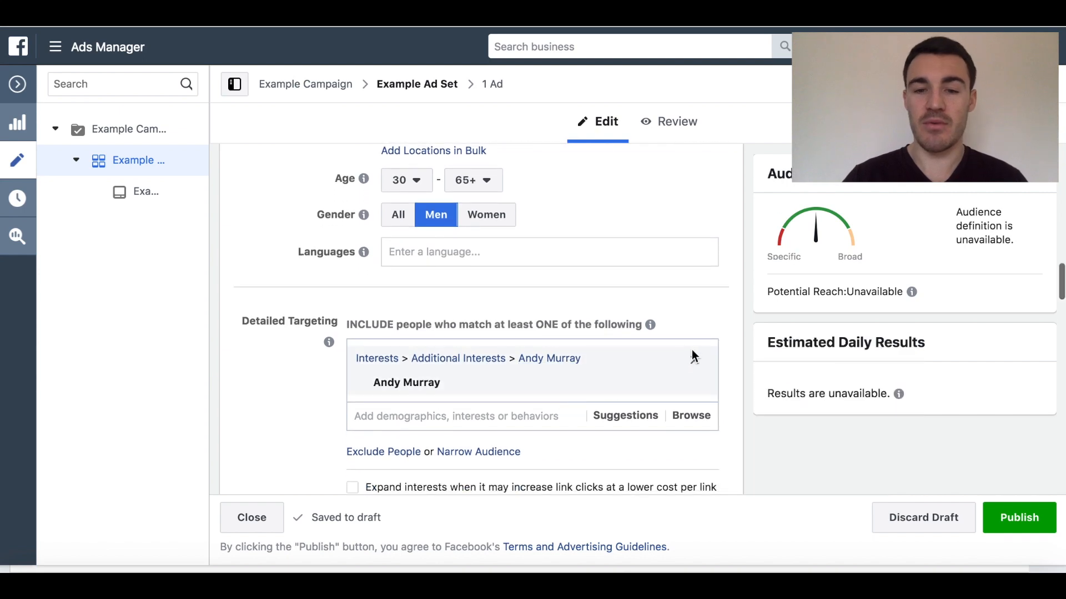
Step: Delete the Andy Murray interest from Detailed Targeting
click(694, 361)
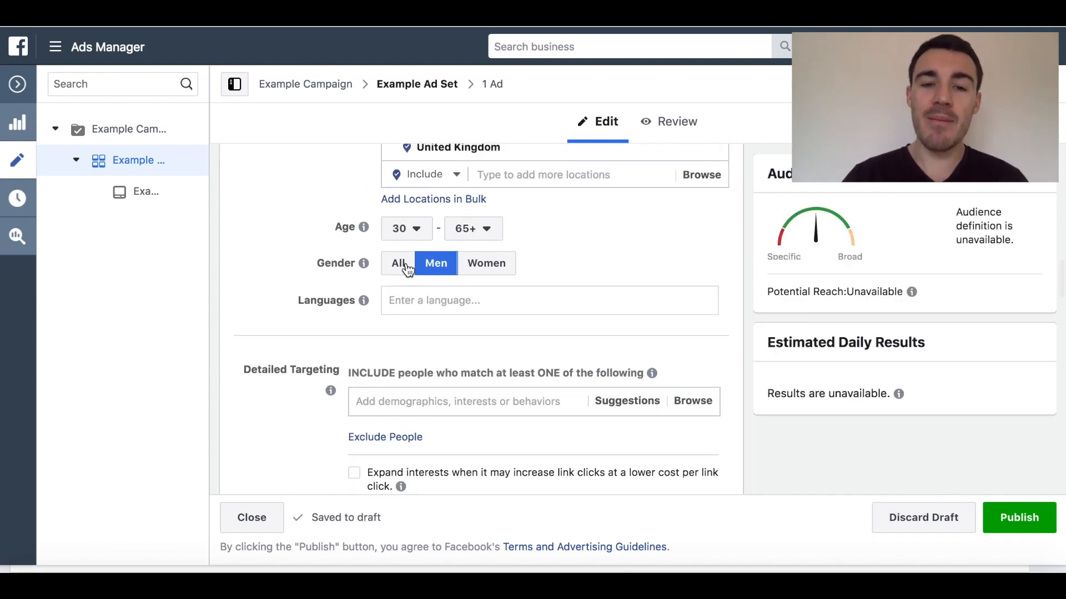
Step: Set the audience minimum age to 18, keeping the range 18–65+ for all genders
click(412, 230)
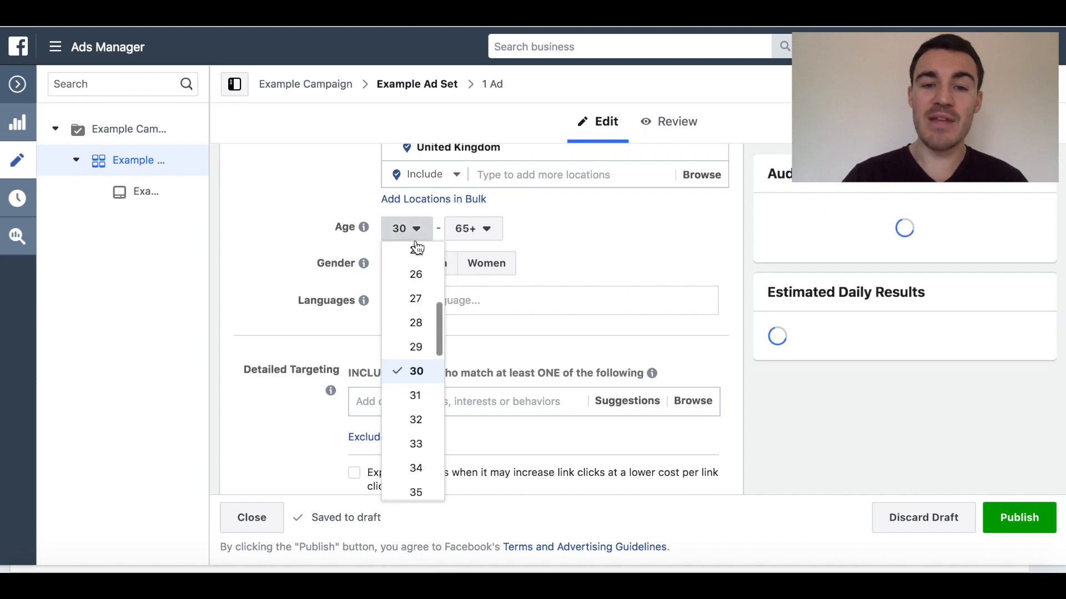
scroll(424, 369, up, 1)
scroll(423, 369, up, 4)
click(426, 375)
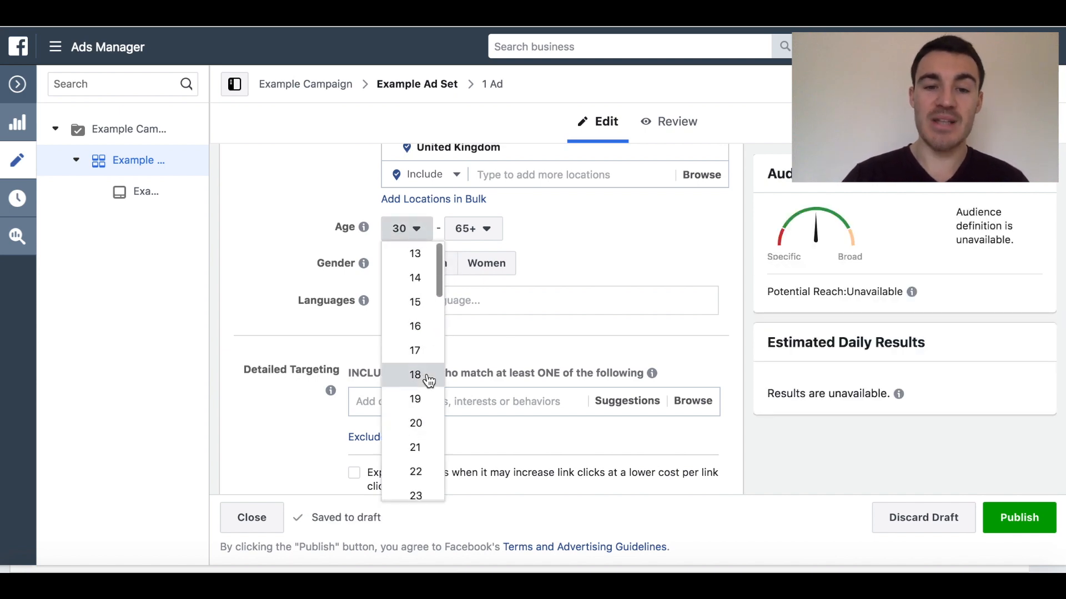
scroll(306, 283, up, 5)
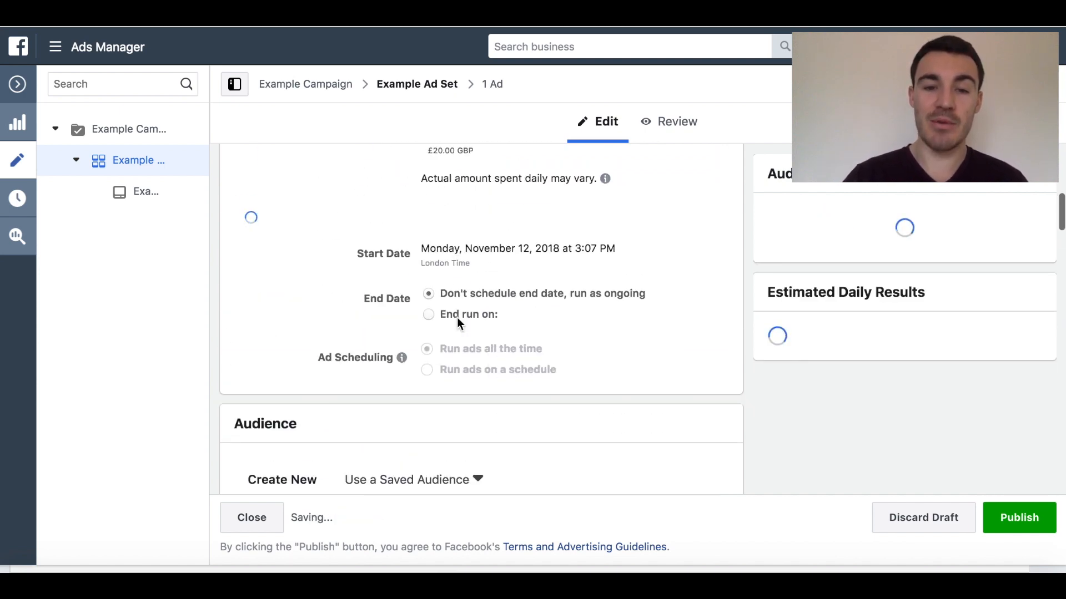
scroll(532, 390, down, 2)
scroll(532, 390, down, 1)
mouse_move(512, 350)
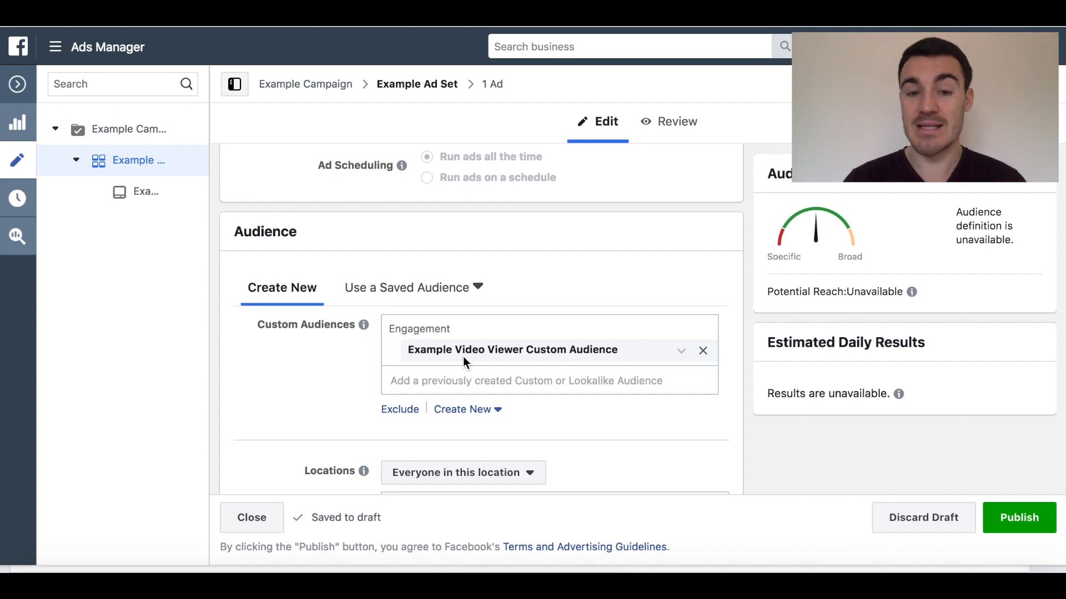
scroll(334, 372, down, 3)
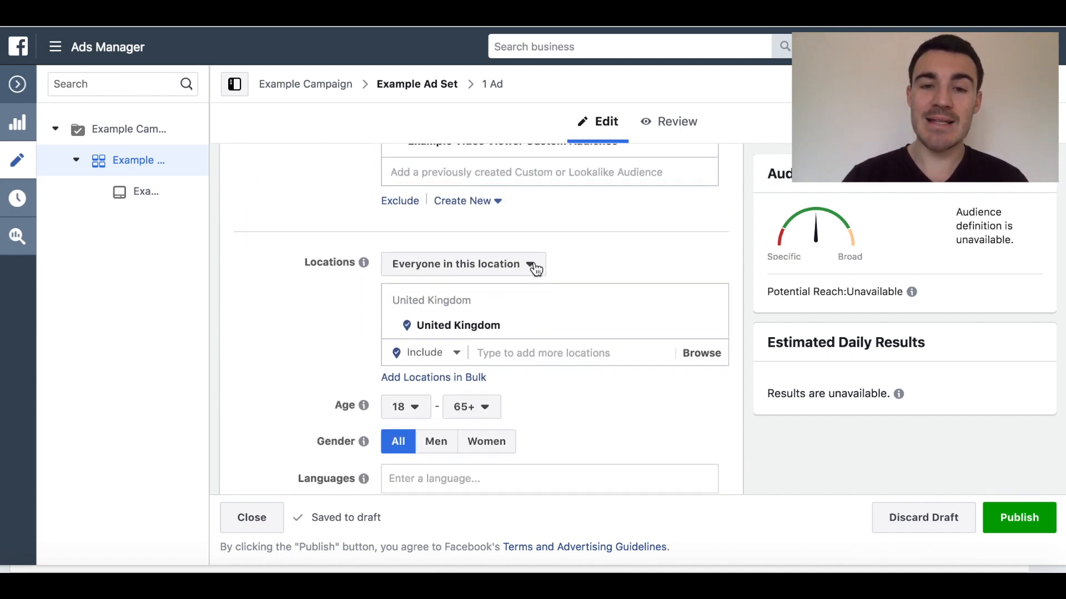
scroll(533, 271, up, 2)
scroll(312, 299, down, 2)
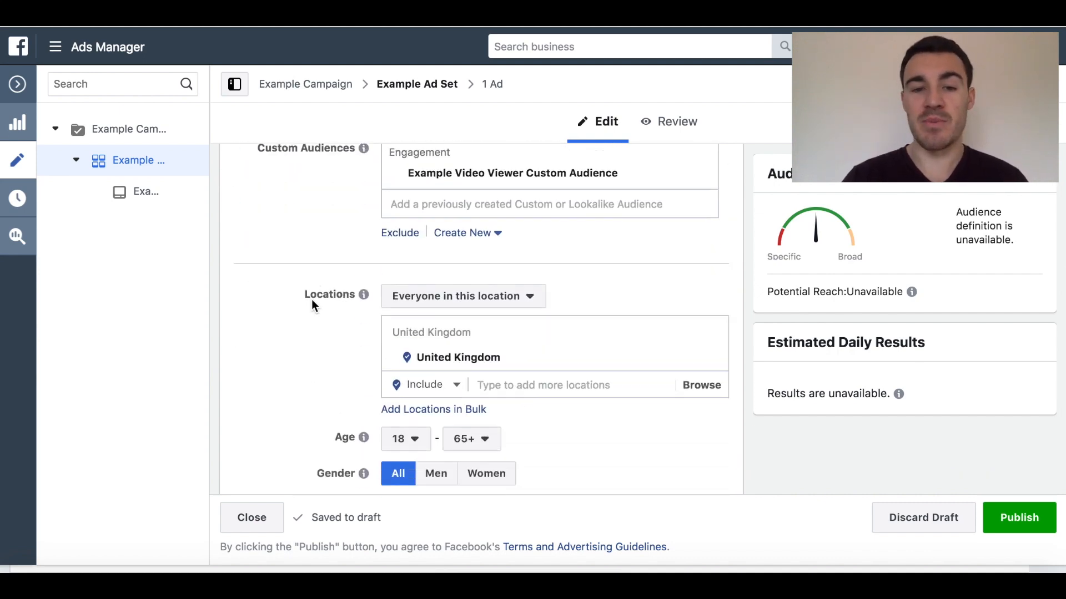
scroll(309, 261, down, 2)
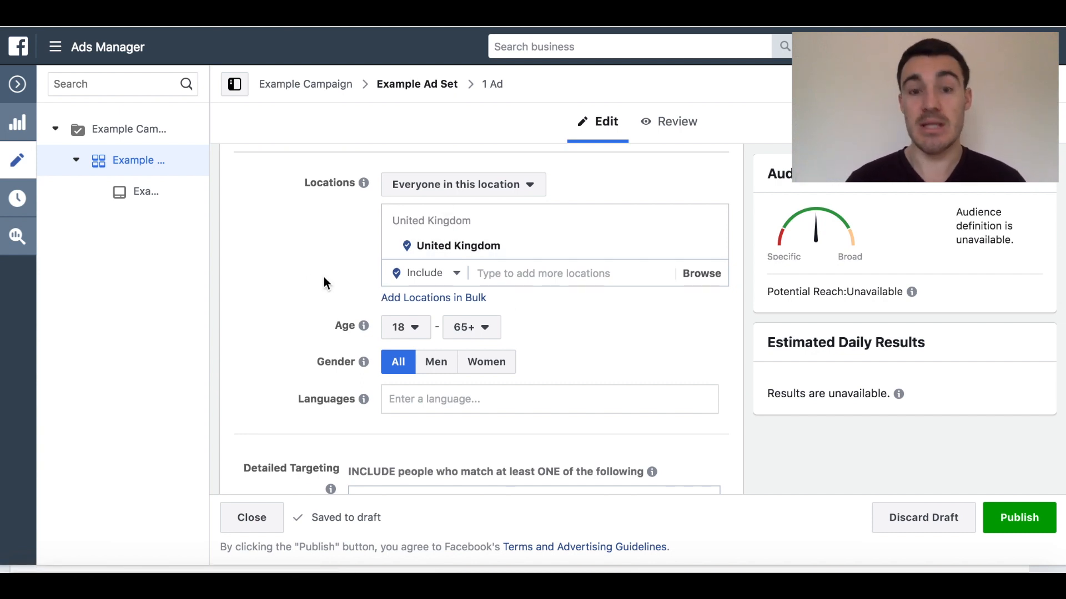
scroll(324, 283, up, 3)
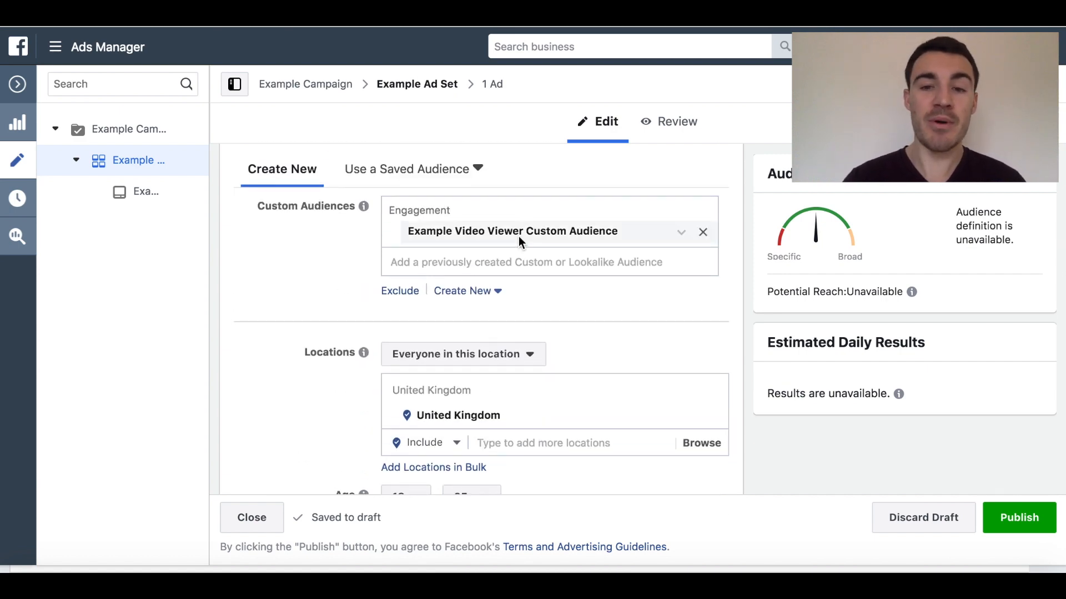